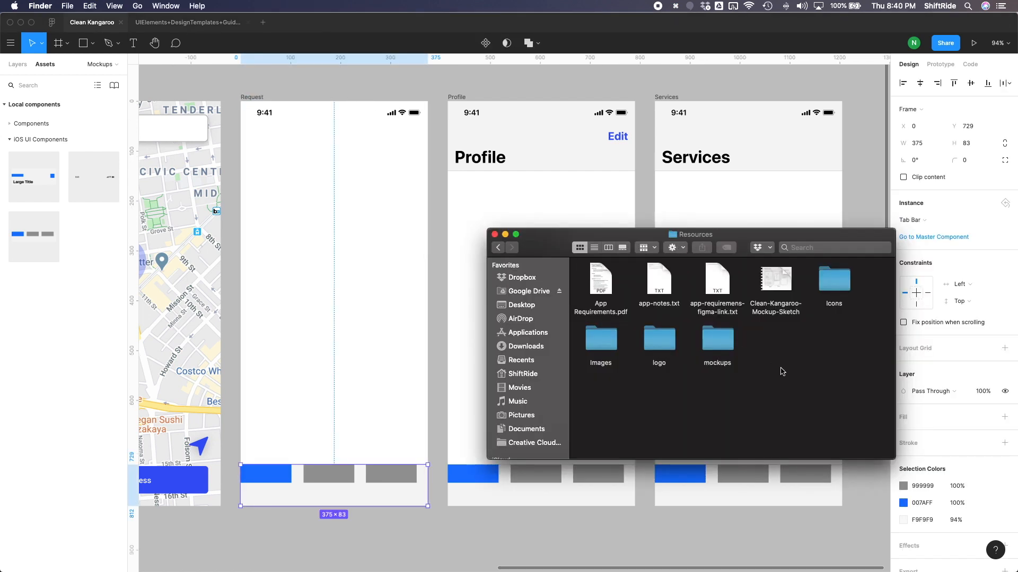
Open the Tab Bar folder inside the Icons resource folder in Finder.
left_click(840, 285)
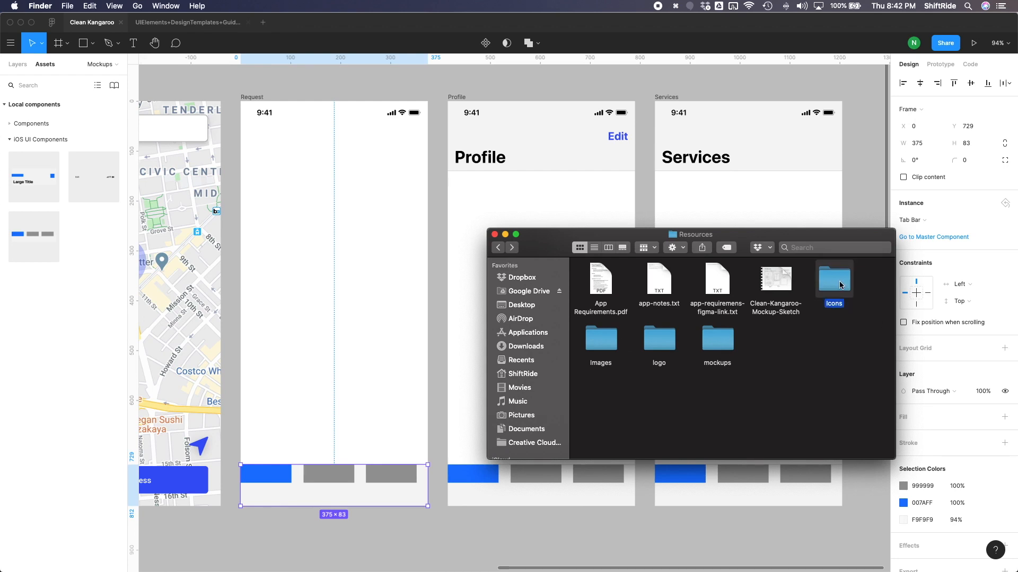
double_click(840, 285)
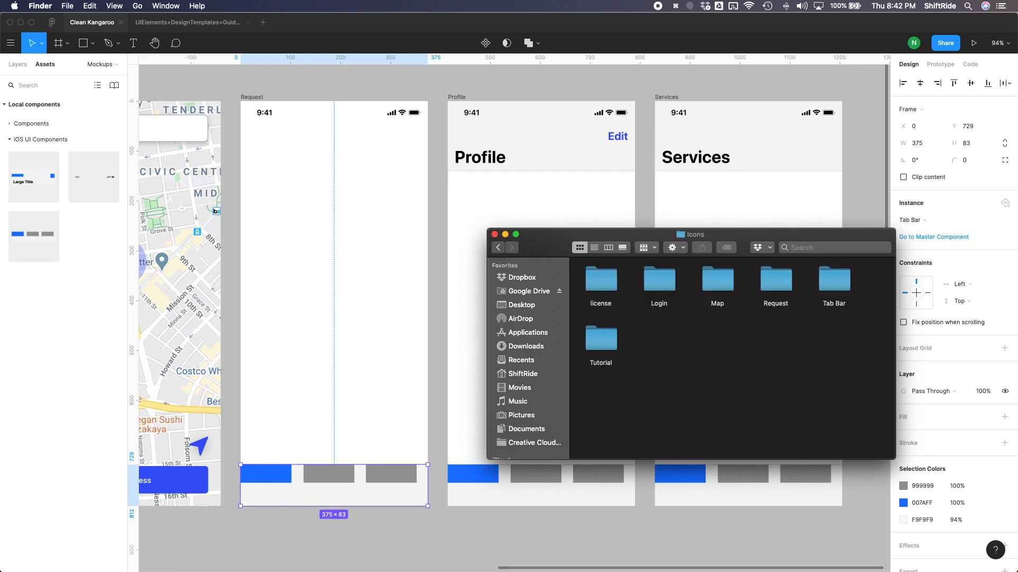
double_click(828, 288)
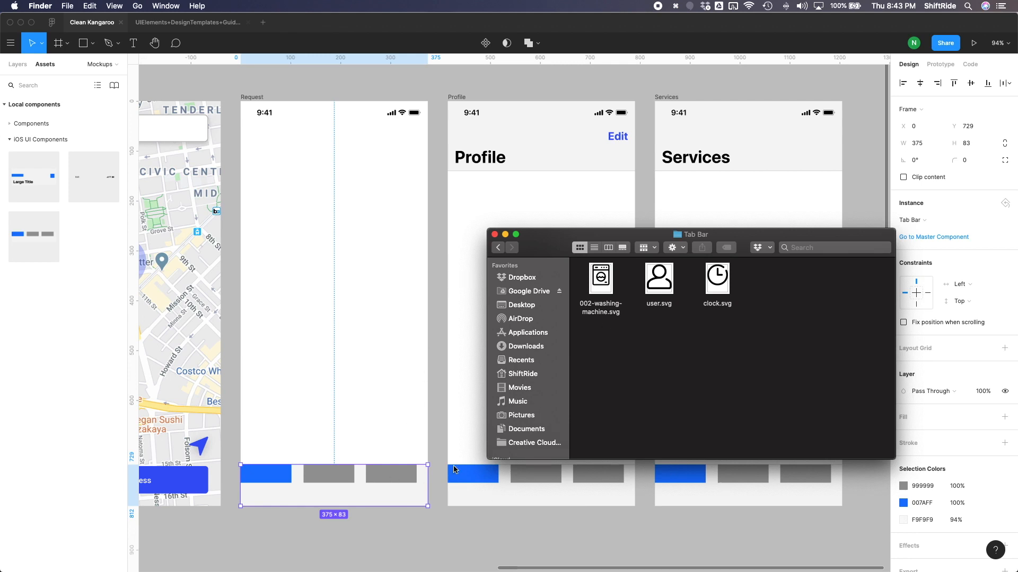
Go to the Tab Bar's master component in Figma and import 002-washing-machine.svg, user.svg and clock.svg onto its page.
left_click(431, 474)
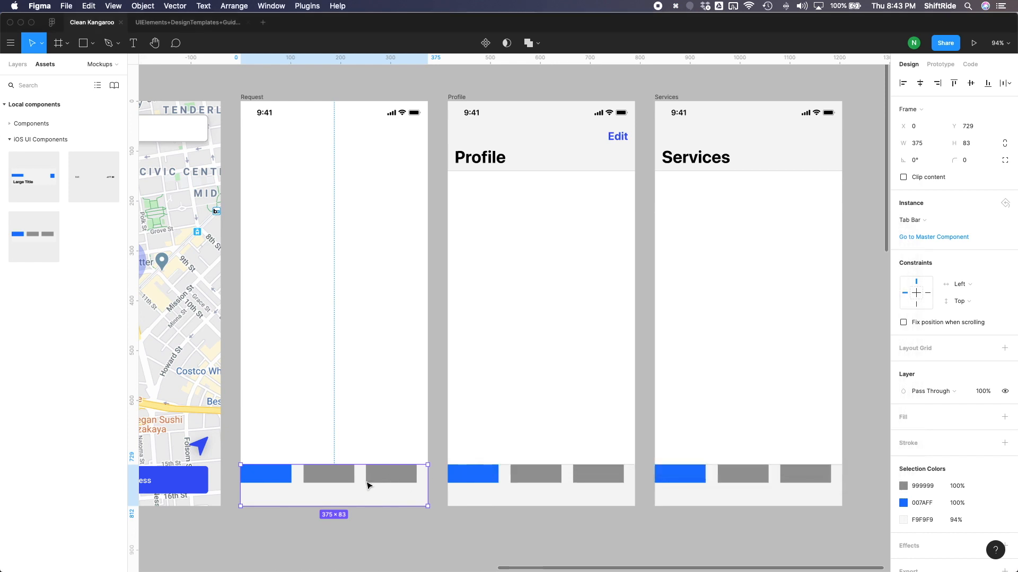
left_click(936, 239)
key("ctrl+Up")
left_click(824, 200)
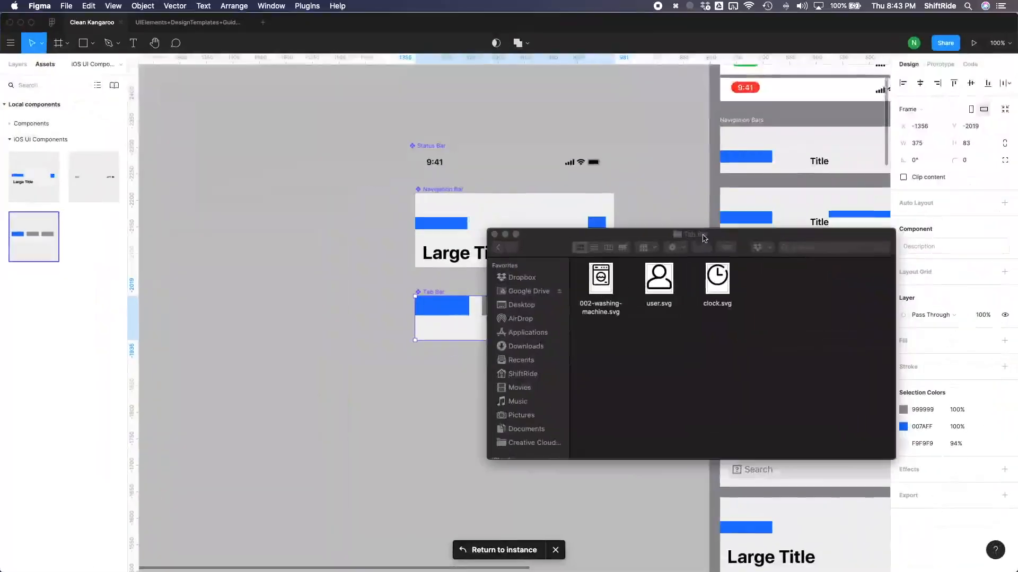
left_click_drag(772, 325, 421, 388)
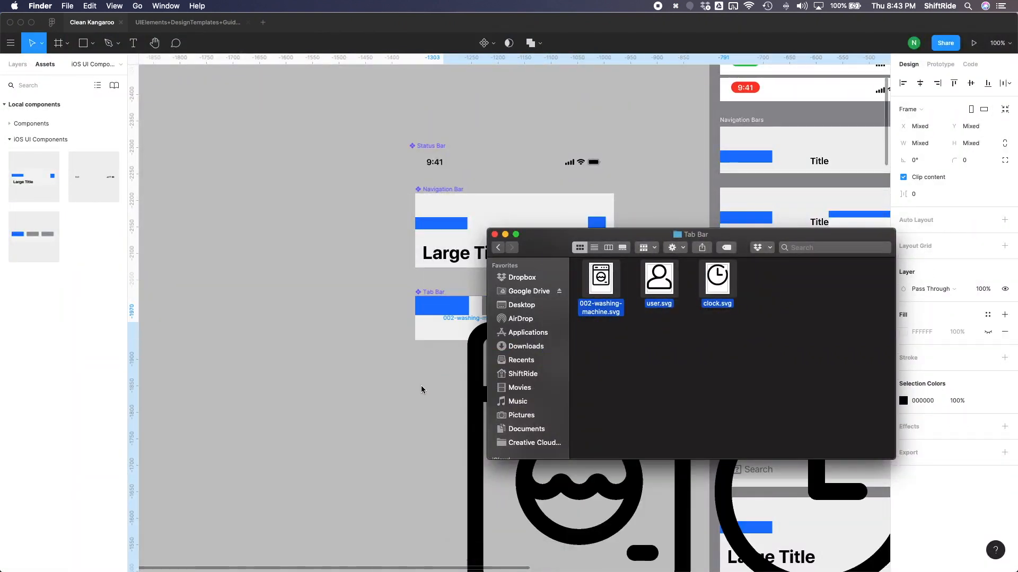
left_click(421, 387)
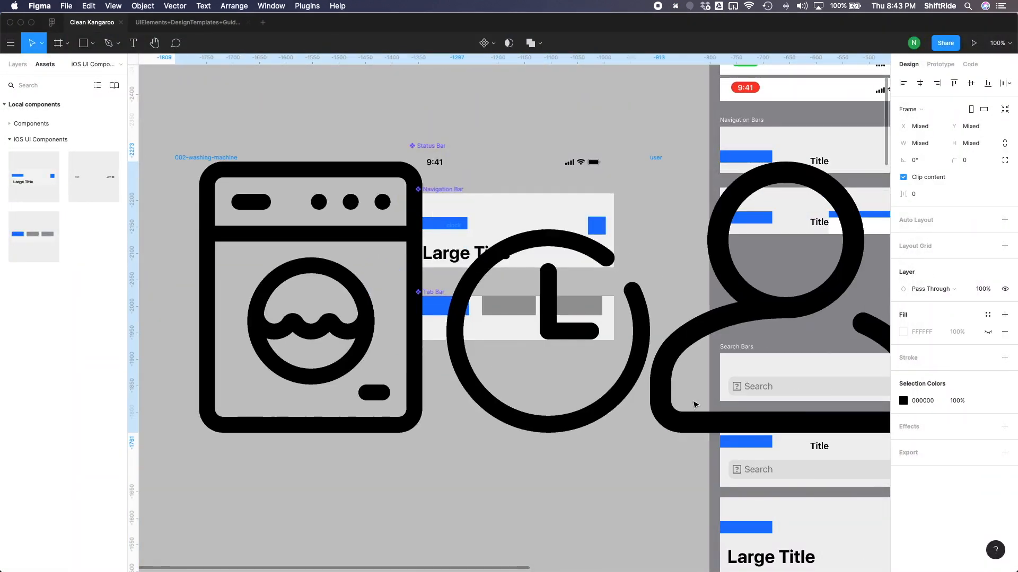
Shrink the three imported icons to a width of 32 with proportions locked and move them into the Tab Bar component.
left_click_drag(175, 433, 278, 320)
left_click_drag(655, 358, 321, 237)
left_click(1004, 143)
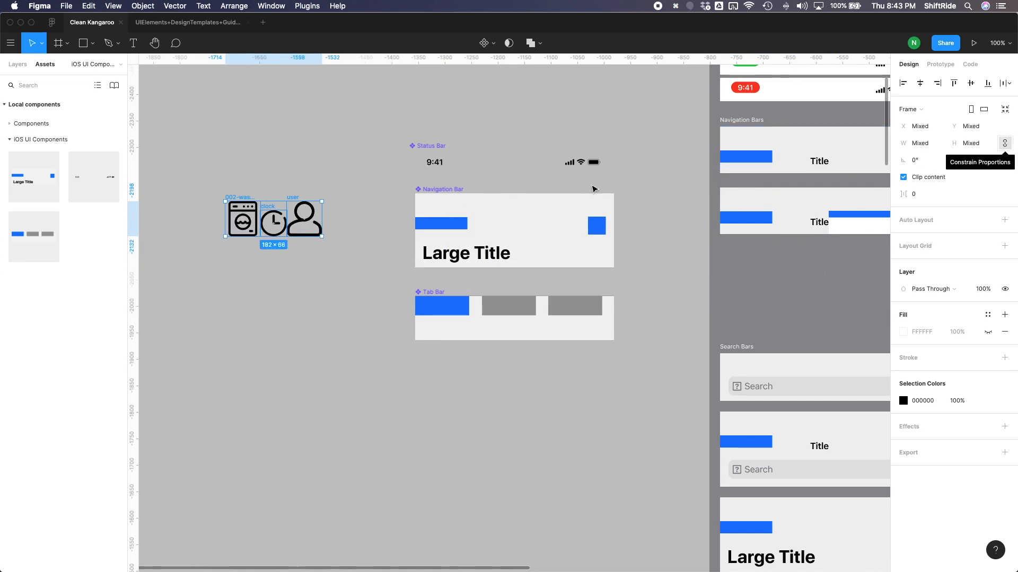
left_click(919, 145)
type("32")
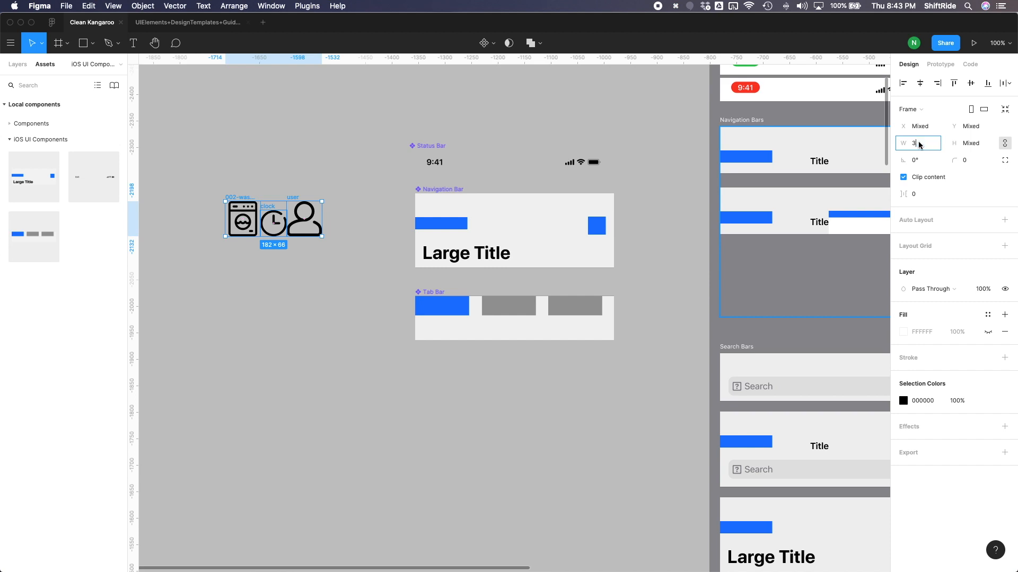
key("Return")
left_click_drag(295, 210, 511, 316)
Add a columns layout grid to the Tab Bar component with a count of 3 and a color opacity of 5%.
scroll(493, 314, "up", 3)
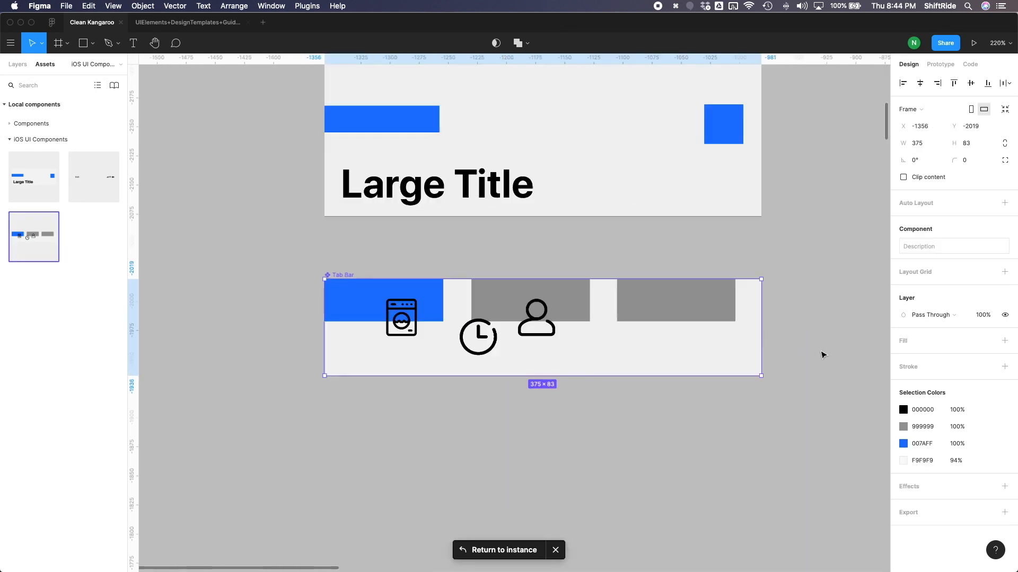
left_click(1005, 274)
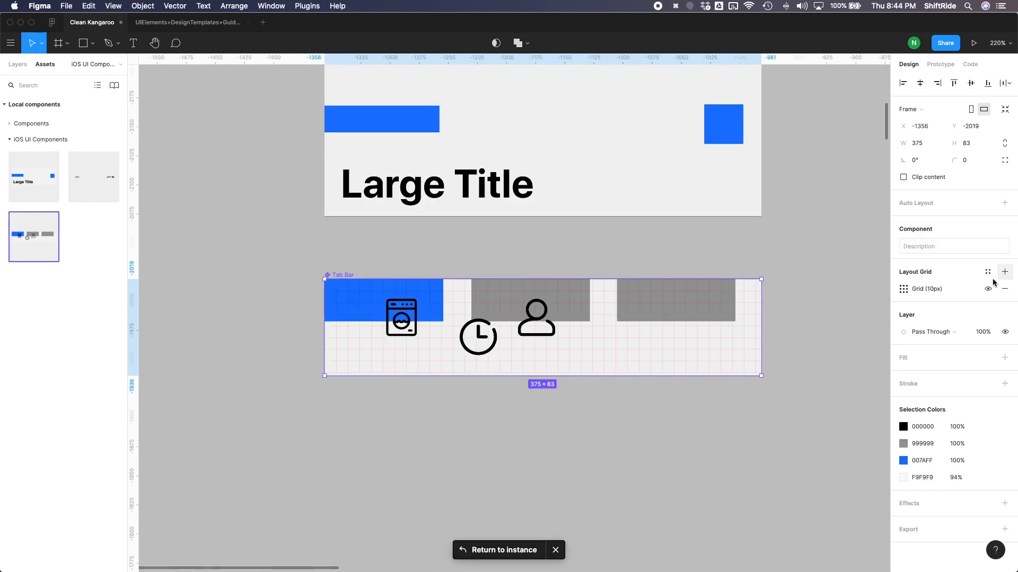
left_click(904, 290)
left_click(781, 293)
left_click(791, 311)
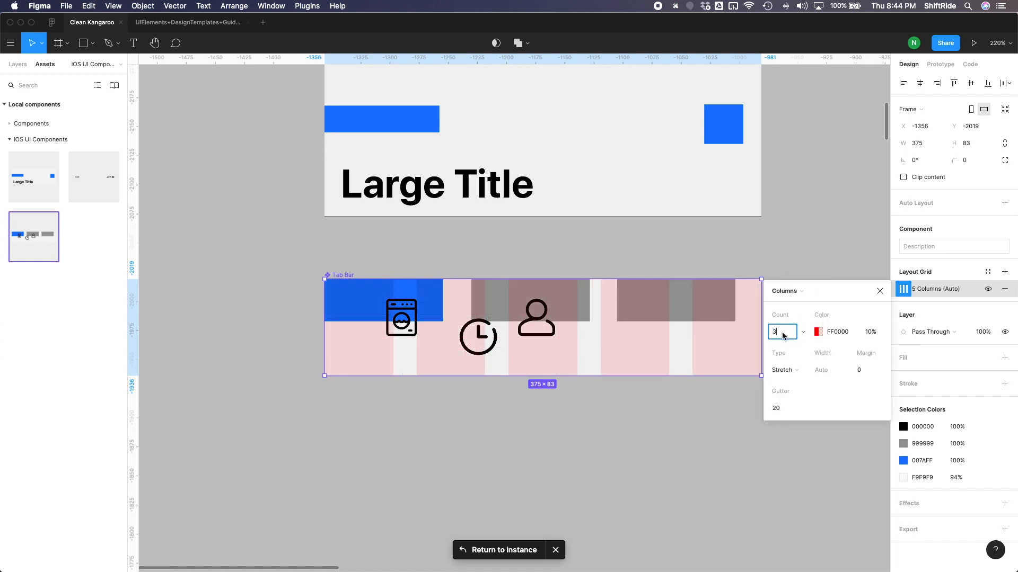
type("3")
key("Return")
left_click(869, 332)
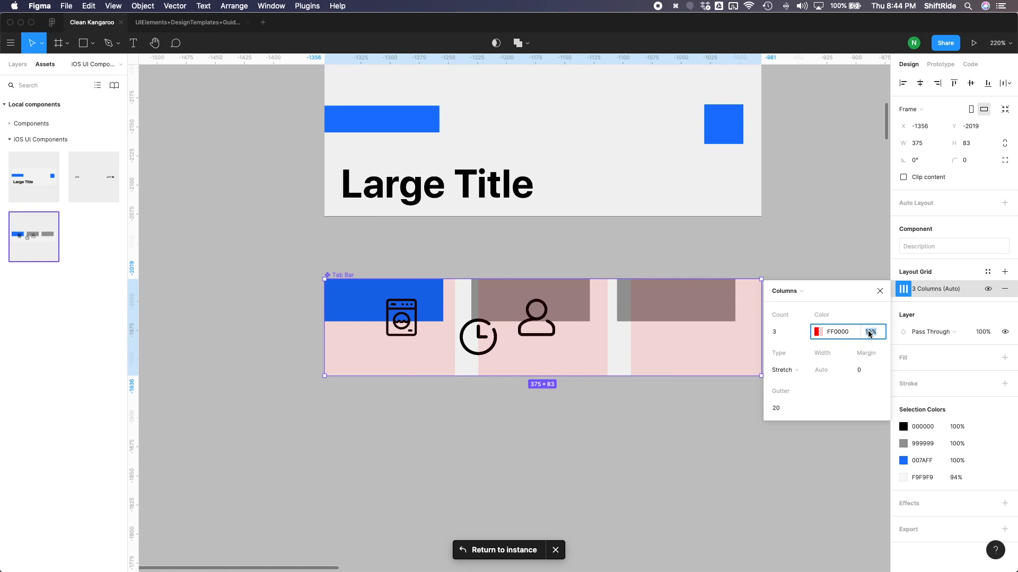
type("5")
key("Return")
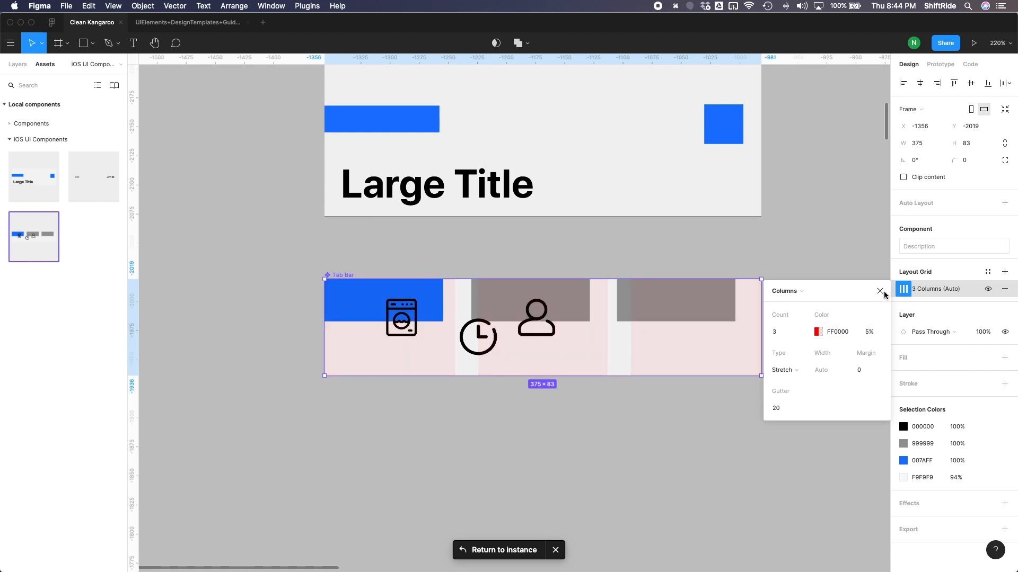
left_click(882, 291)
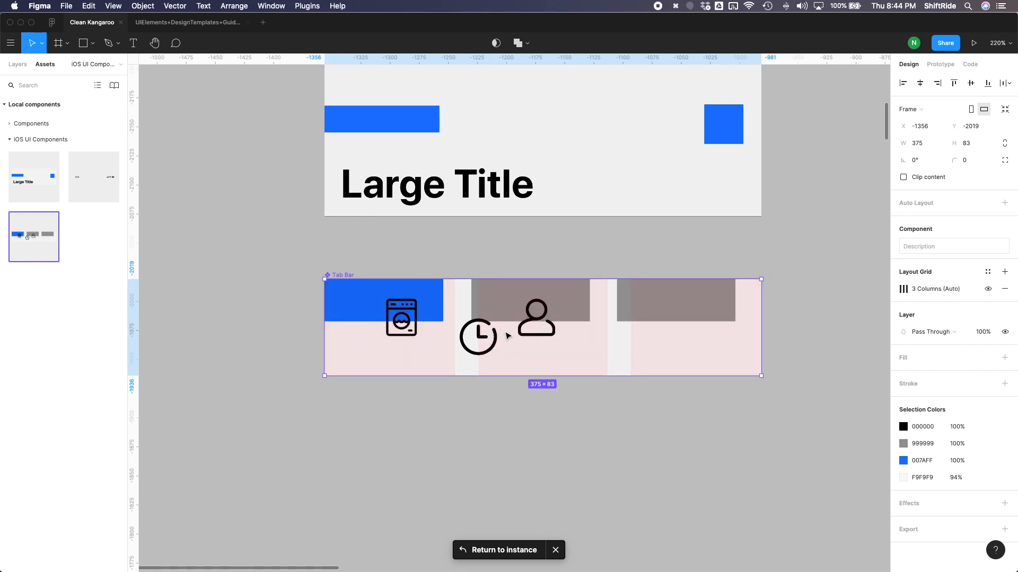
Place the person icon in the first tab, the washing machine in the second and the clock in the third.
left_click(463, 329)
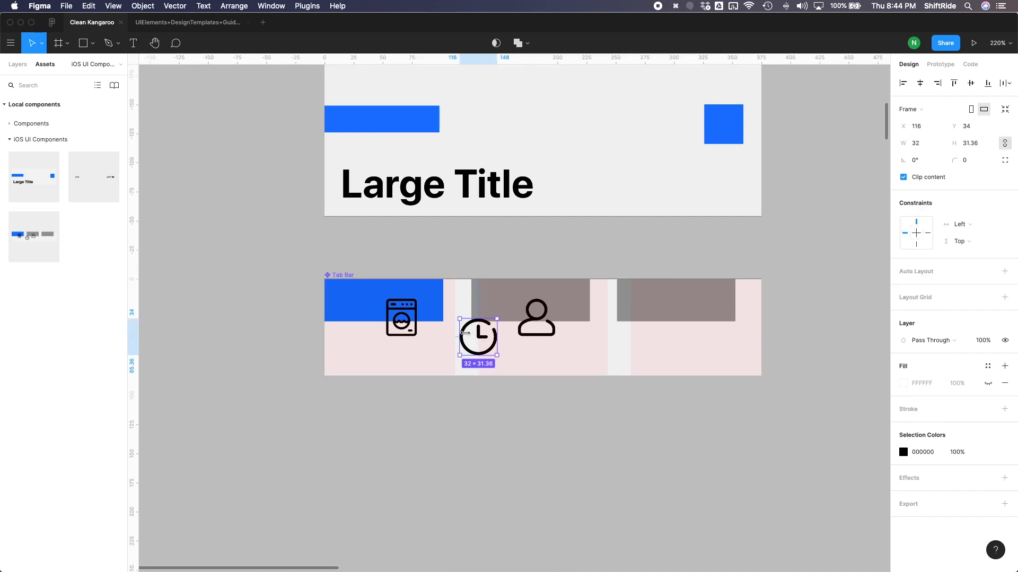
left_click_drag(471, 328, 685, 311)
left_click_drag(551, 327, 367, 343)
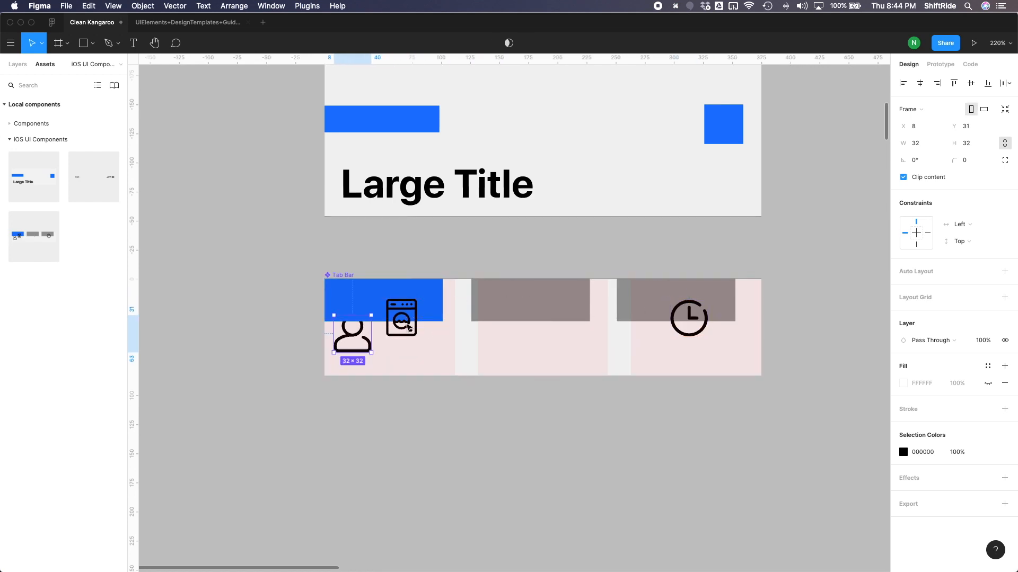
left_click(403, 326)
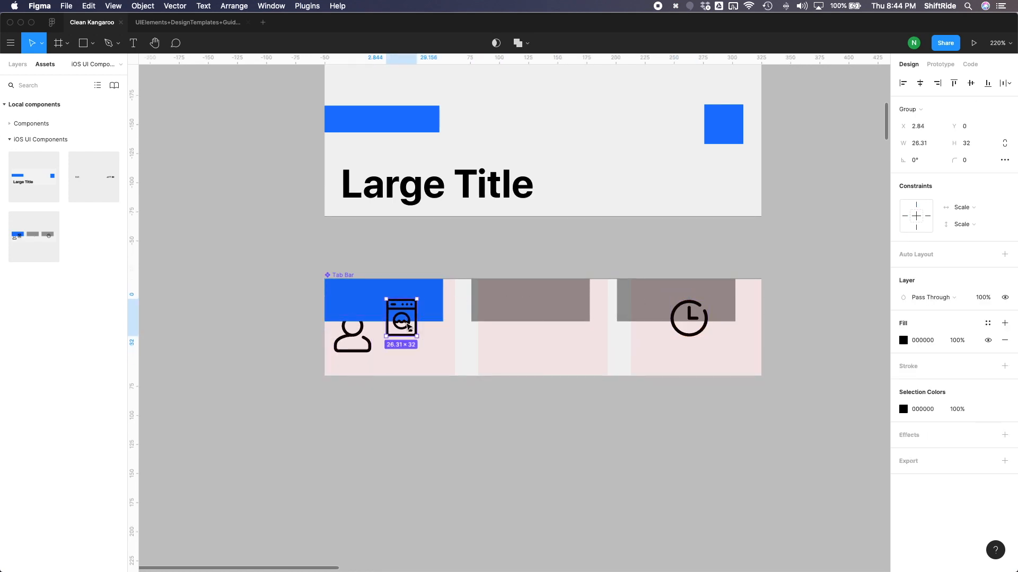
key("Escape")
double_click(407, 320)
left_click_drag(407, 315, 537, 317)
left_click_drag(360, 340, 399, 332)
Delete the Tint Color placeholder layers from Tab 1, Tab 2 and Tab 3 of the Tab Bar component.
key("alt+1")
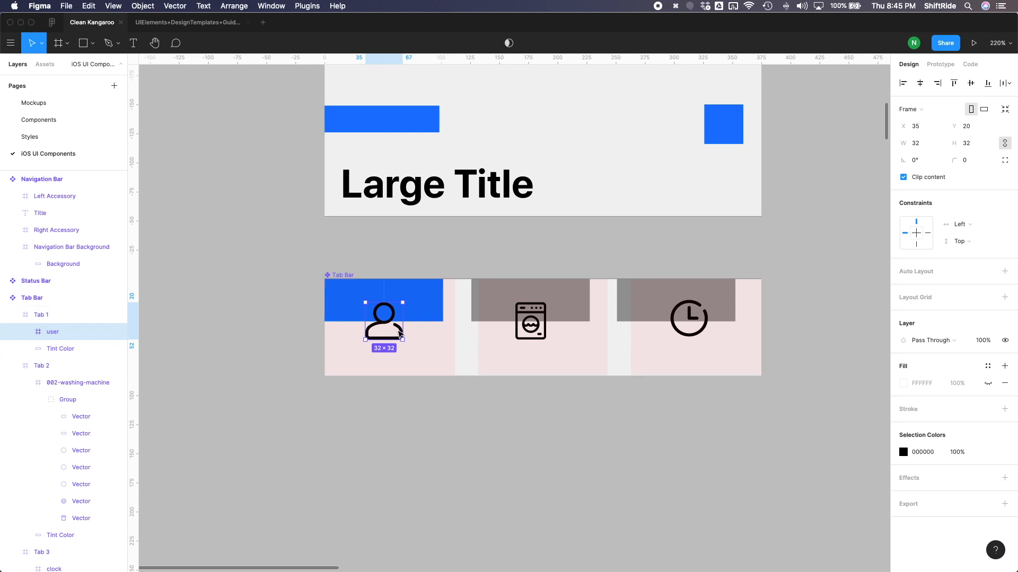
left_click(55, 350)
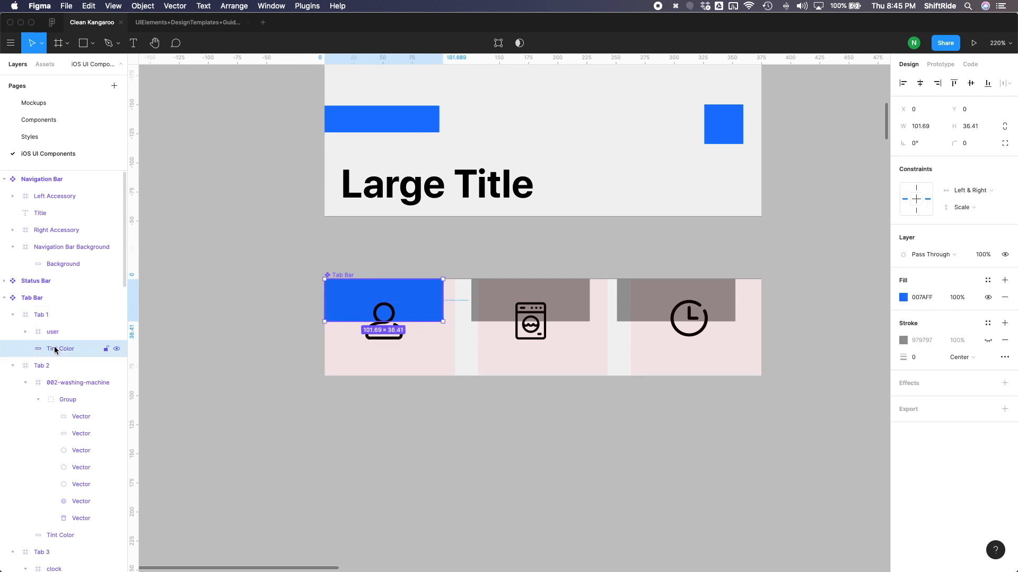
key("Delete")
left_click(65, 521)
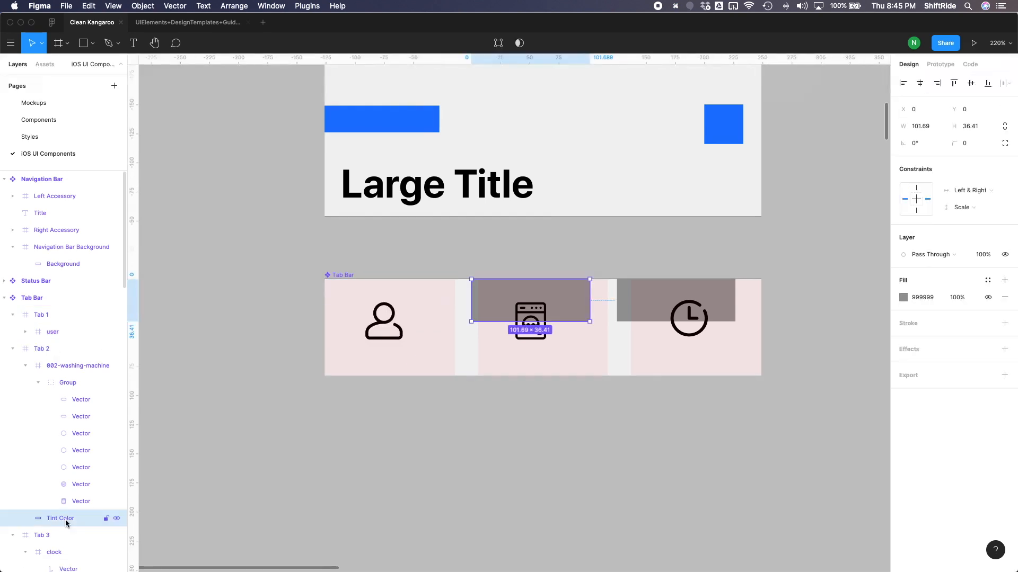
key("Delete")
scroll(48, 406, "down", 3)
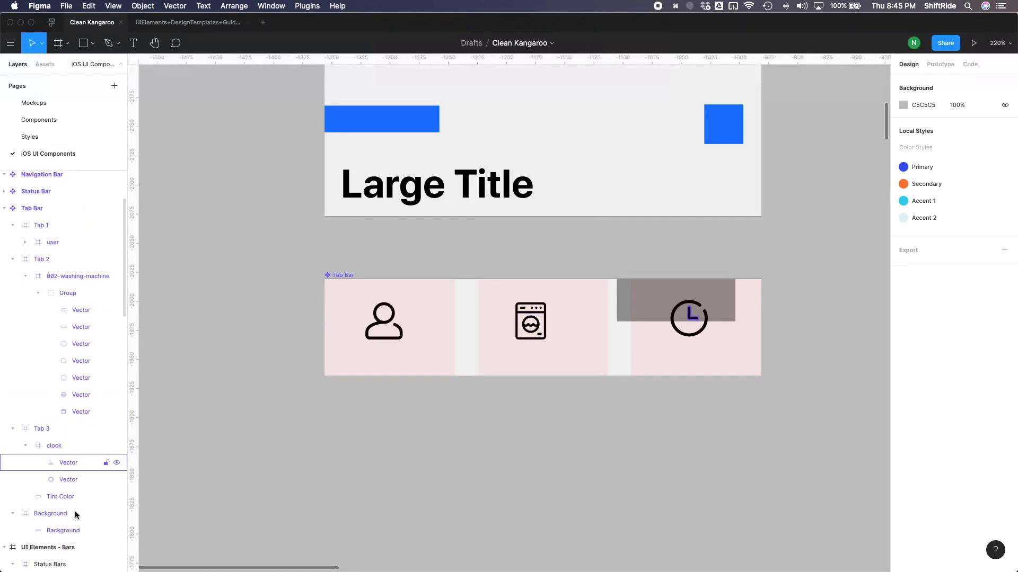
left_click(62, 497)
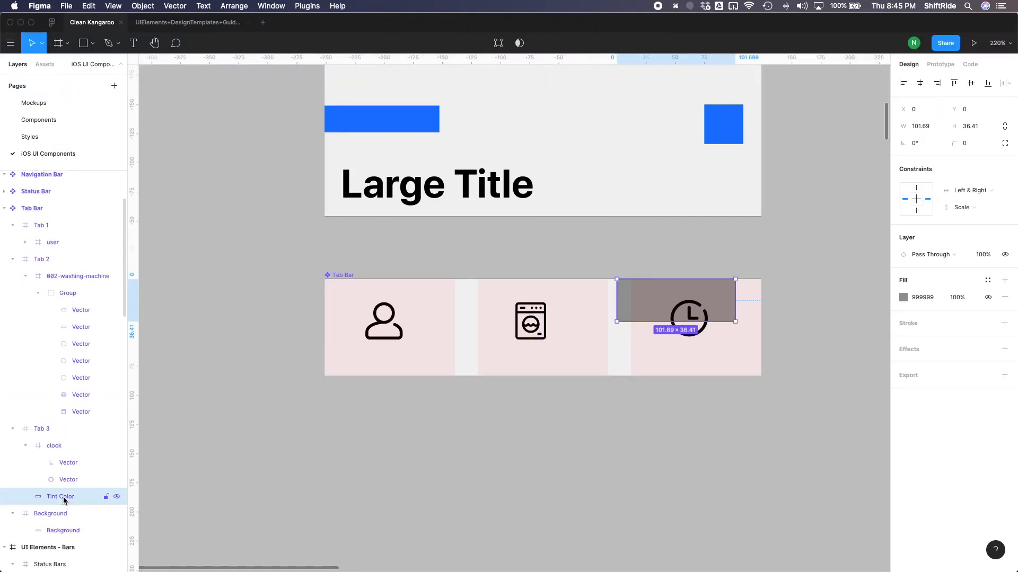
key("Delete")
Set the column grid's gutter to 2 and center the person and washing machine icons in their columns at X 46, Y 17.
left_click_drag(377, 340, 397, 325)
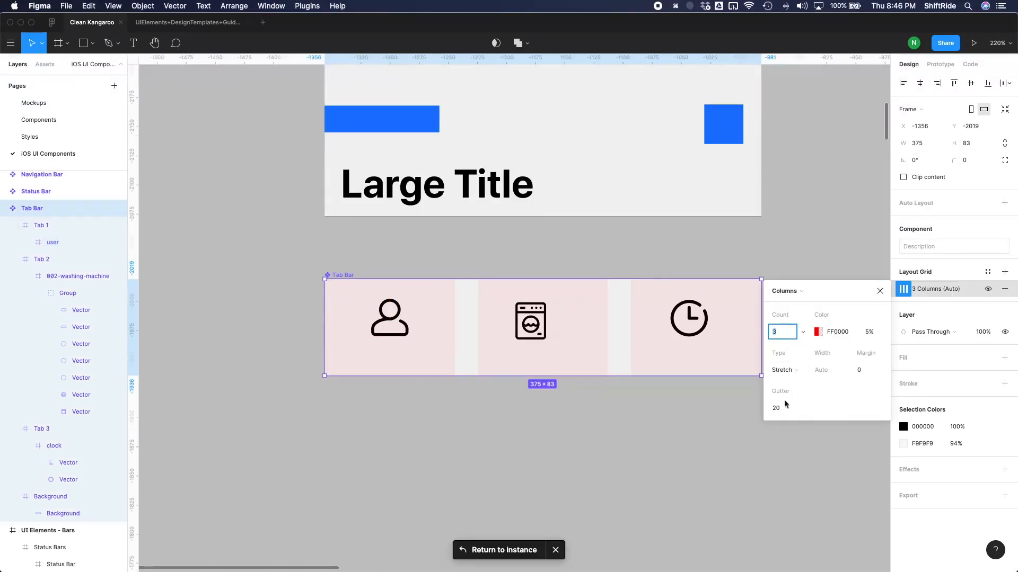
left_click(779, 409)
type("2")
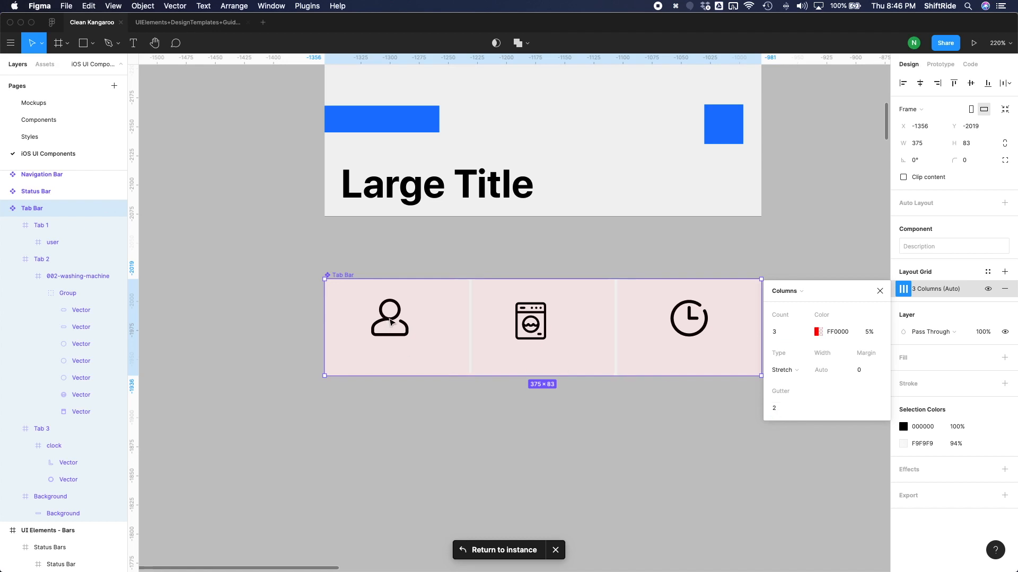
left_click_drag(389, 322, 396, 321)
left_click(530, 317)
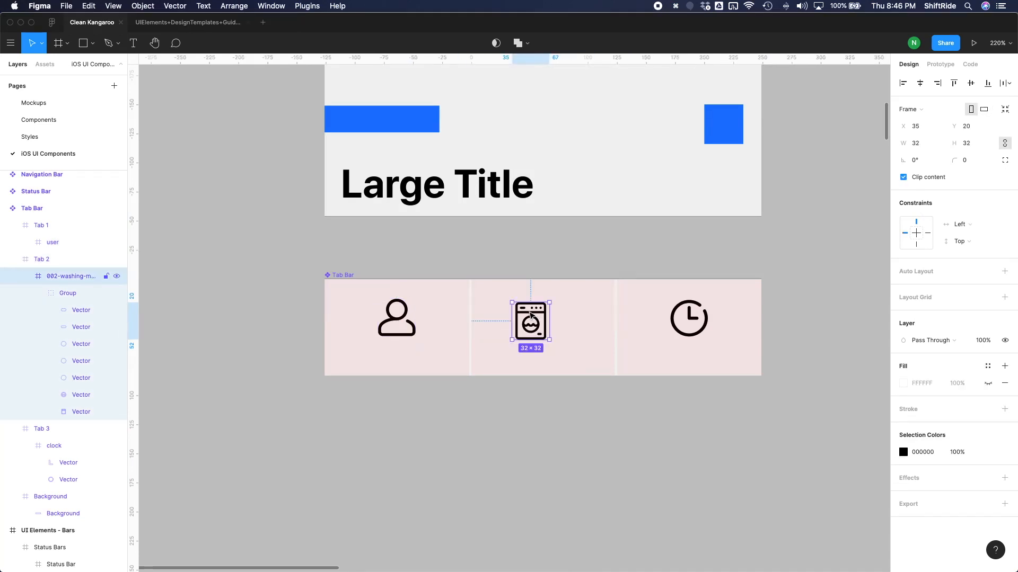
left_click_drag(534, 314, 540, 314)
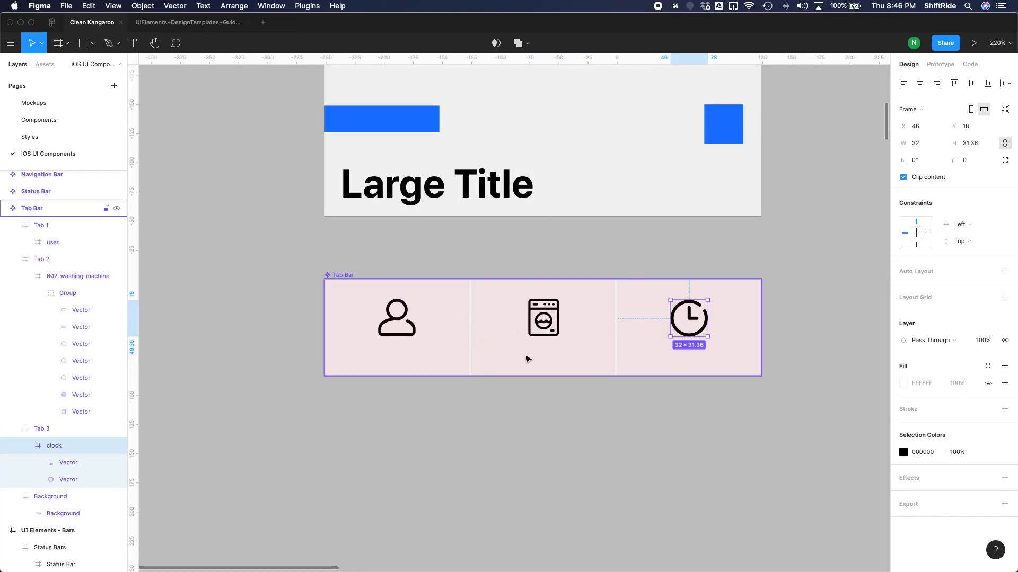
Add the text label "Profile" at font size 14 and place it centered beneath the person icon in the first tab.
key("t")
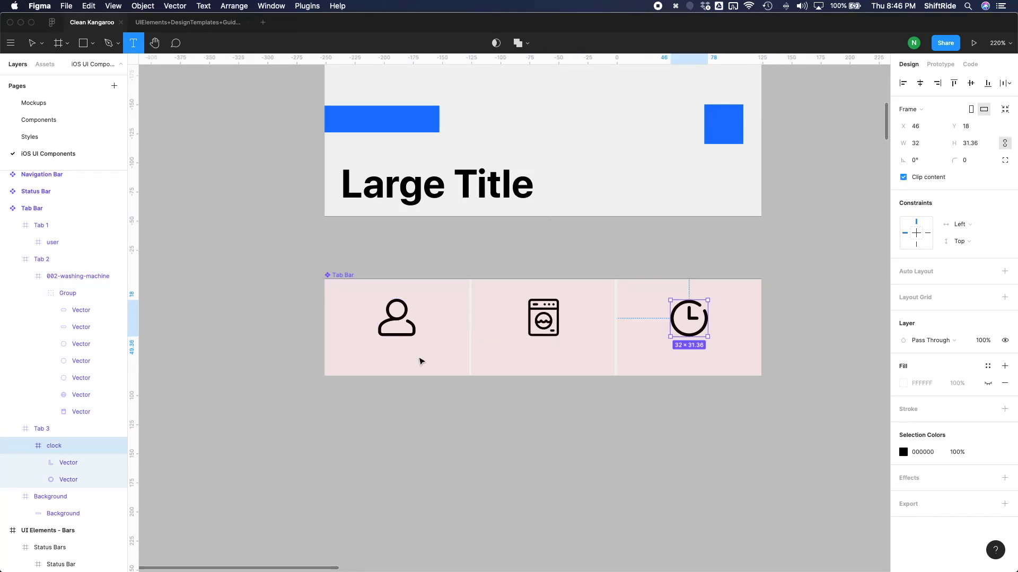
left_click(393, 356)
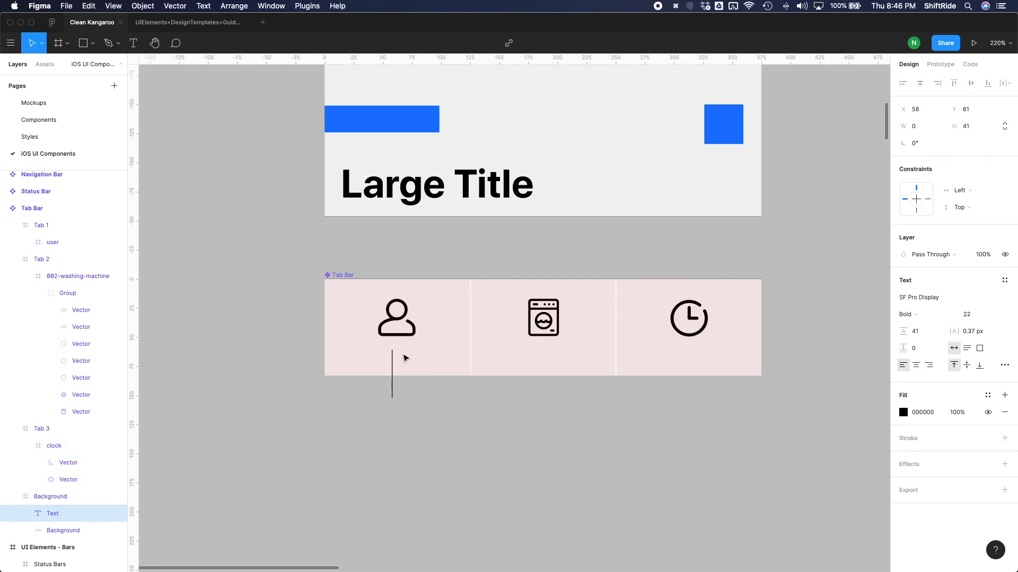
type("Profile")
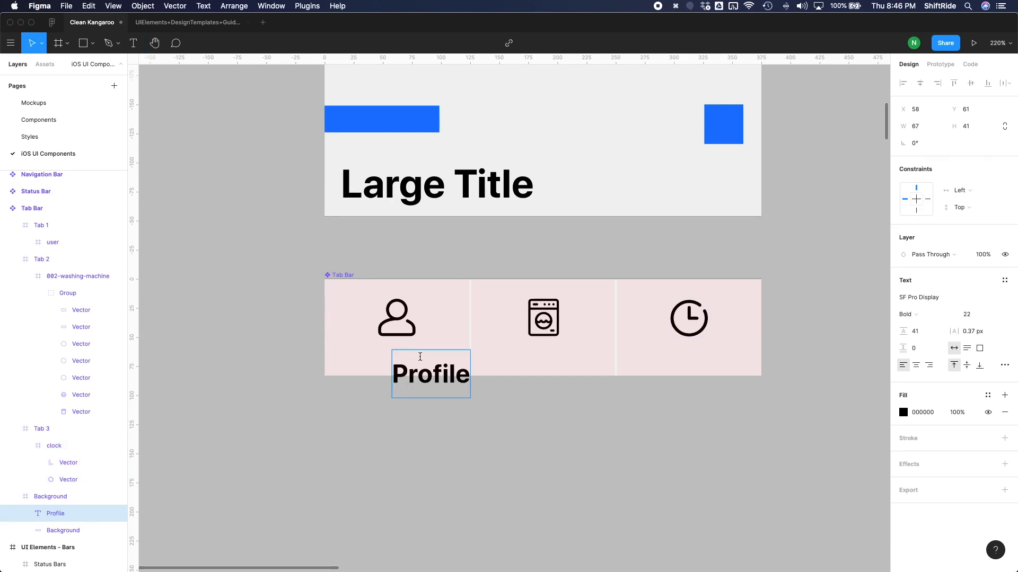
double_click(430, 362)
left_click(969, 315)
type("14")
key("Return")
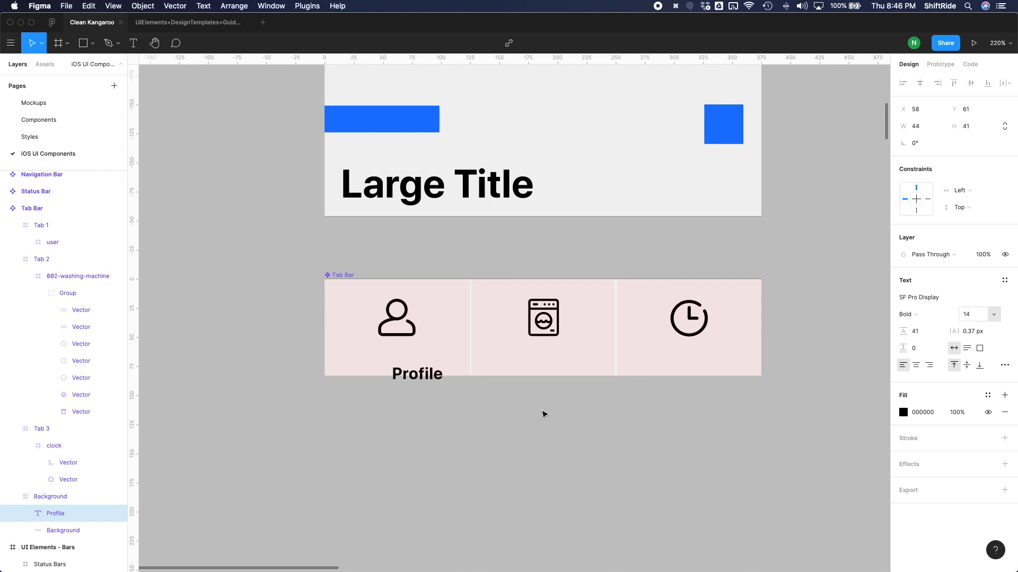
left_click_drag(434, 376, 420, 360)
Nudge the person icon up a few pixels to leave space above the Profile label.
left_click(413, 327)
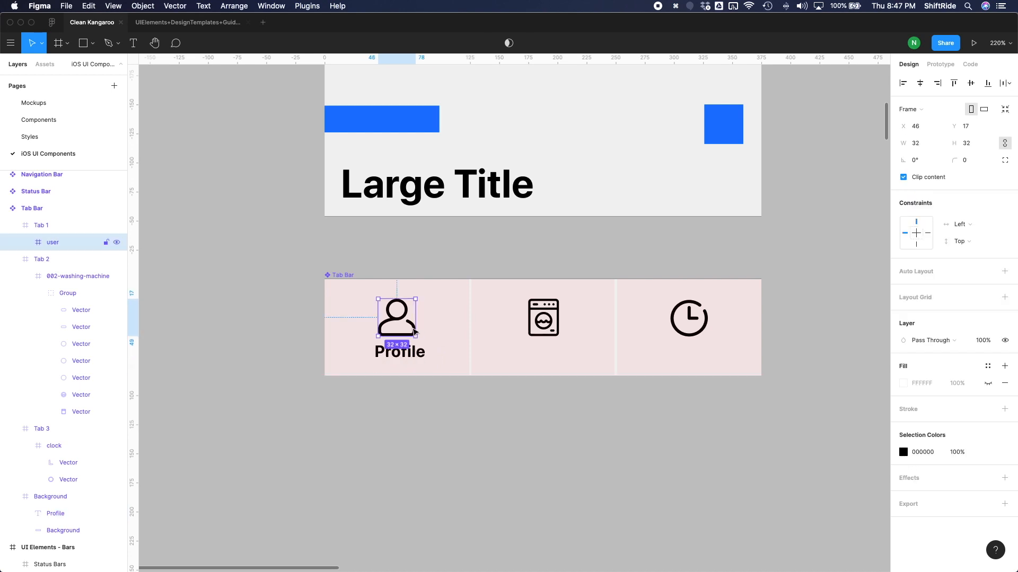
key("shift+Up")
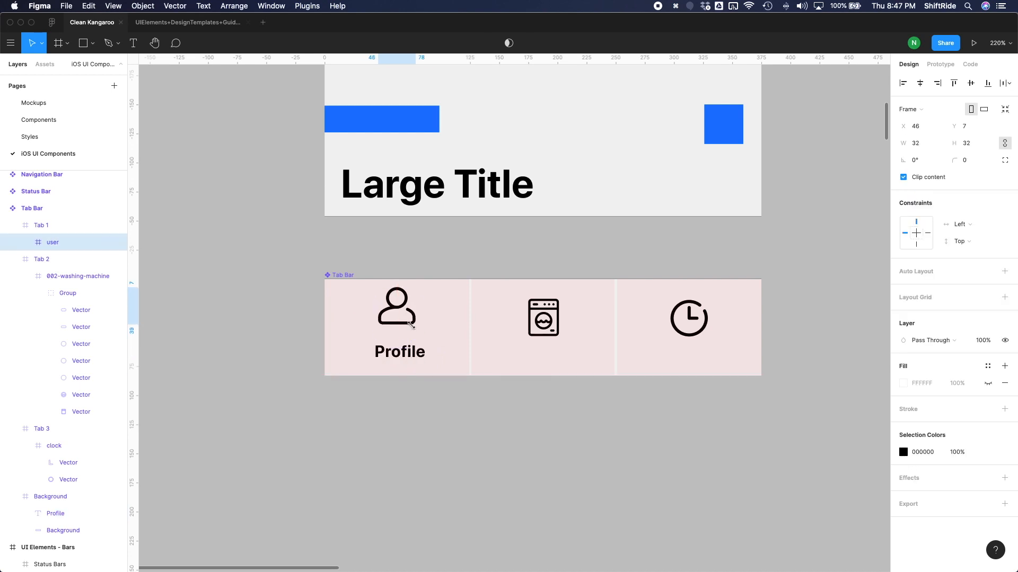
key("shift+Down")
key("Up")
key("Up")
key("Up")
key("Up")
Move the washing machine icon up to Y 12, level with the person icon.
left_click(554, 333)
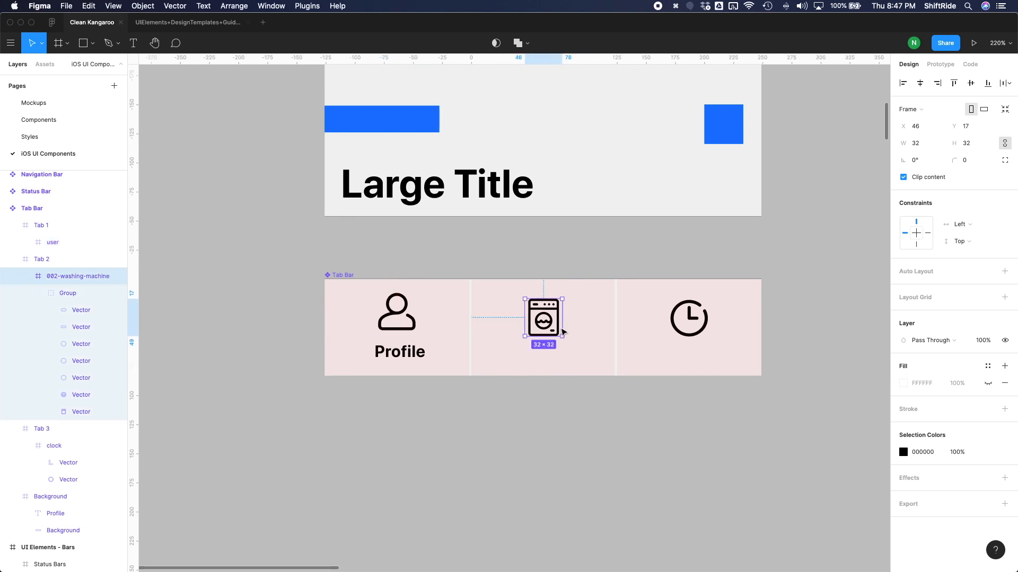
key("Up")
key("Up")
key("Up")
key("Up")
key("Up")
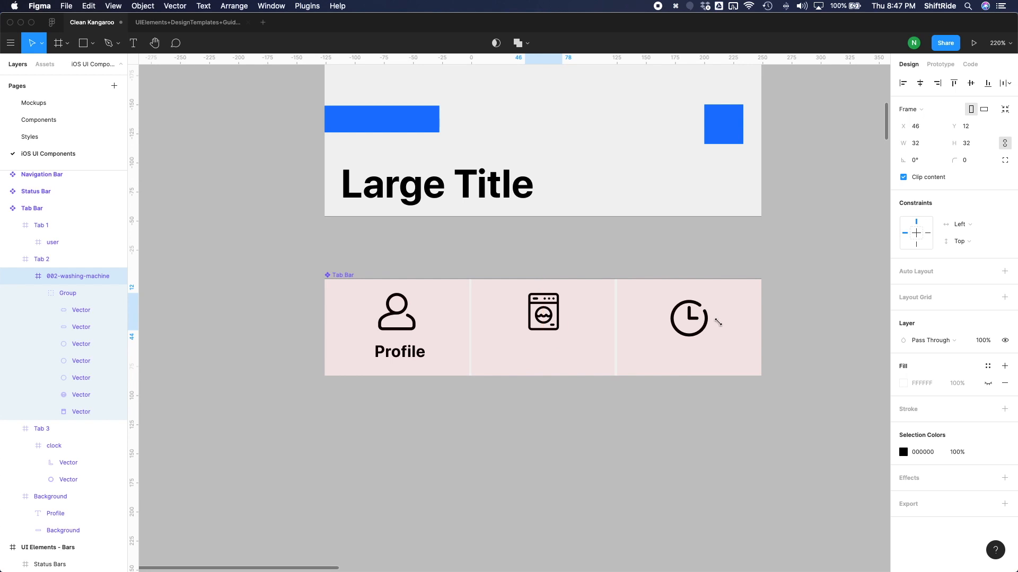
Move the clock icon in the third tab up until it is level with the other two icons.
left_click(697, 321)
key("Up")
key("Up")
key("Up")
key("Up")
key("Up")
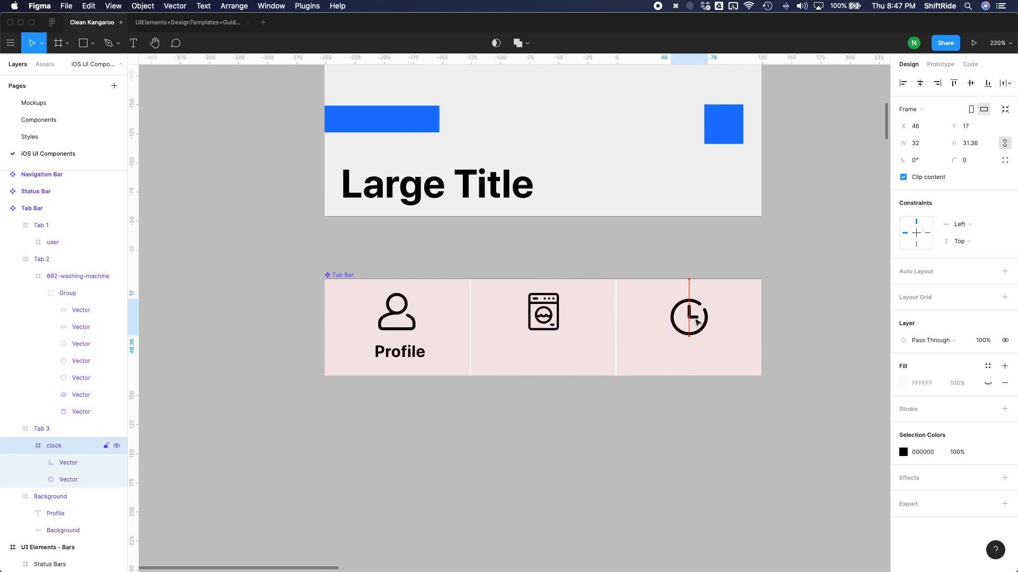
Duplicate the Profile label twice and place the copies beneath the washing machine and clock icons.
left_click(411, 354, "super")
key("super+d")
key("super+d")
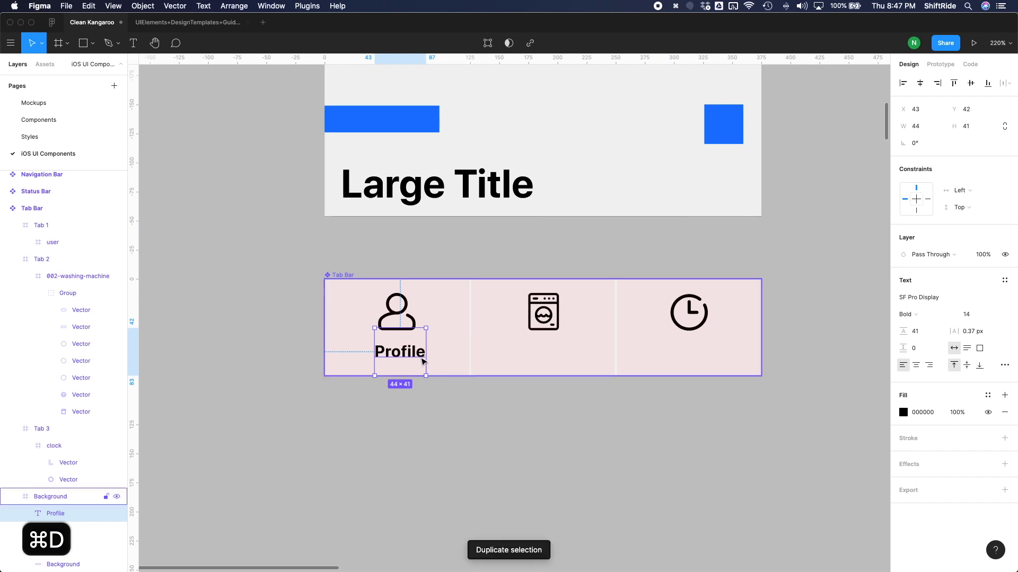
left_click_drag(510, 355, 564, 356)
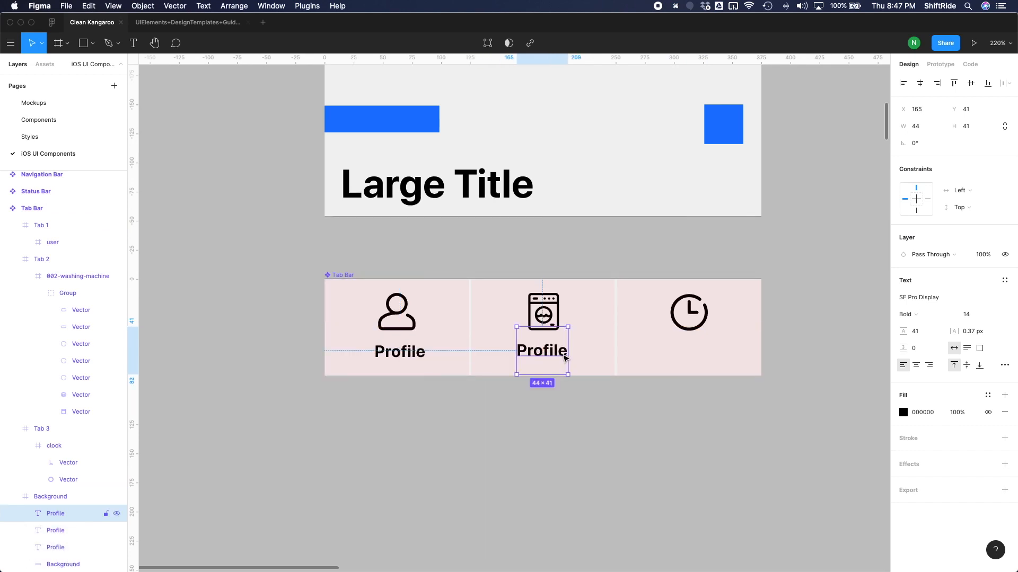
key("super+d")
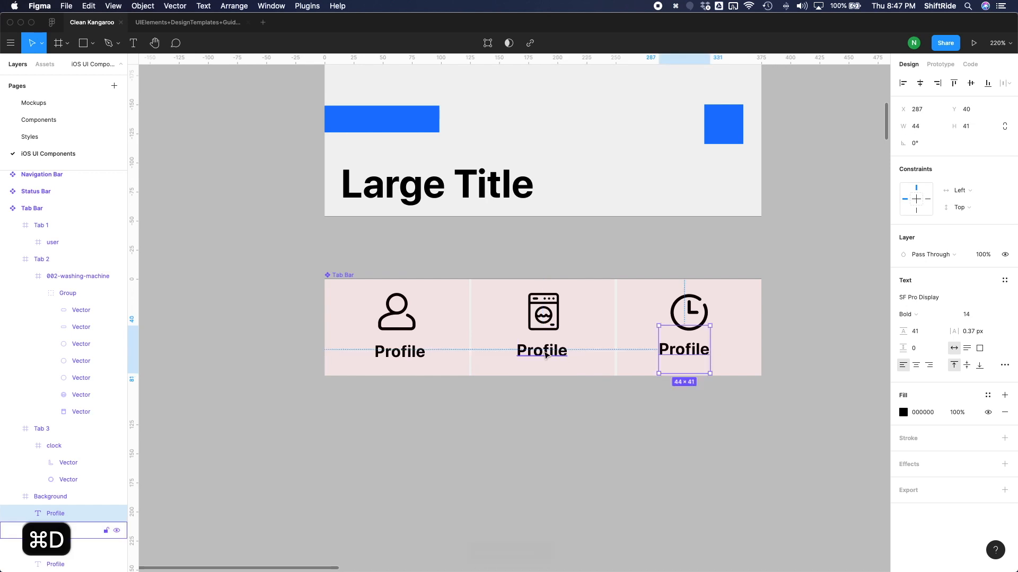
left_click(546, 356)
left_click_drag(544, 352, 542, 351)
left_click_drag(698, 354, 705, 354)
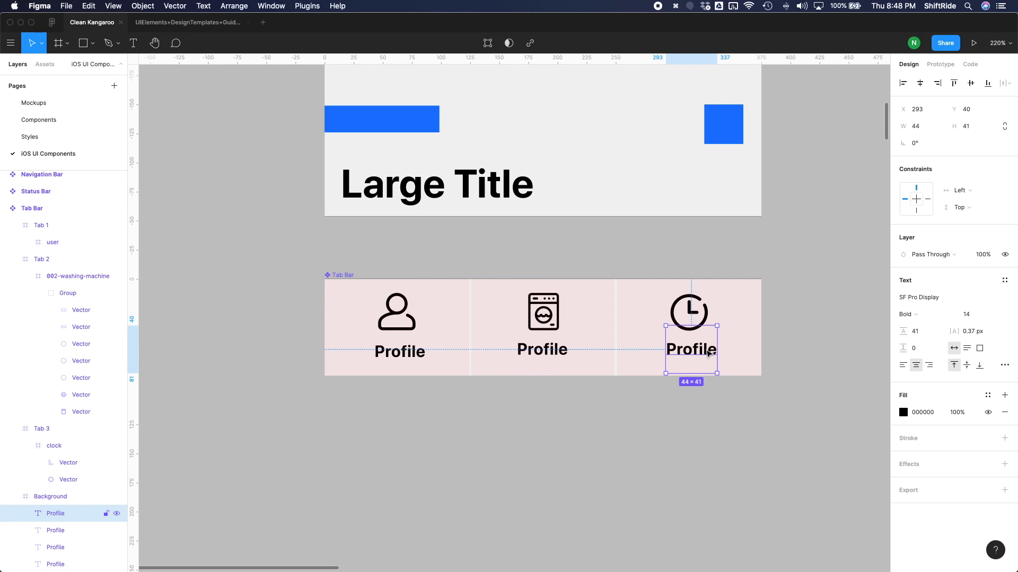
Change the label under the clock icon to "Services" and the one under the washing machine to "Request".
double_click(709, 354)
type("S")
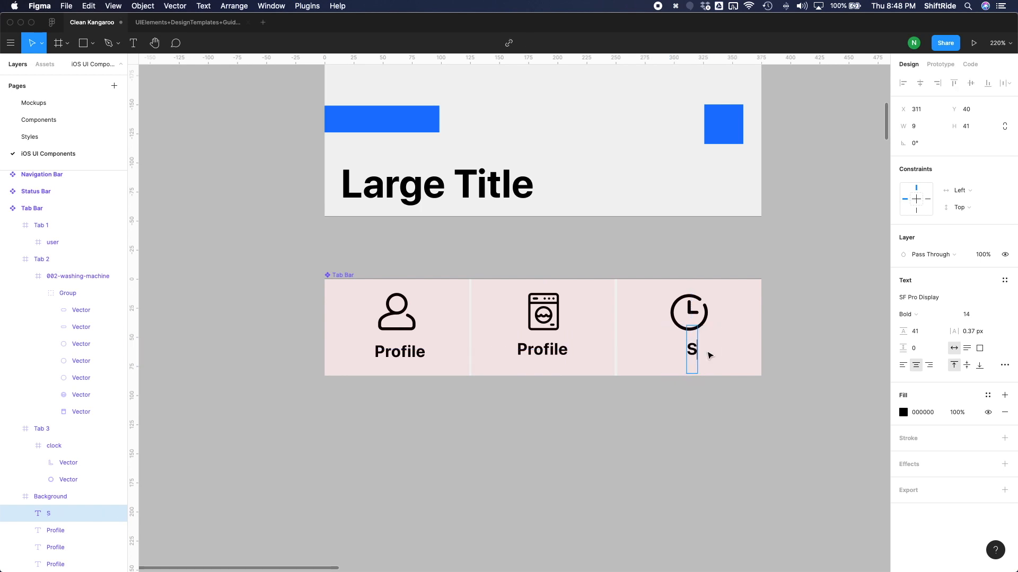
type("ervices")
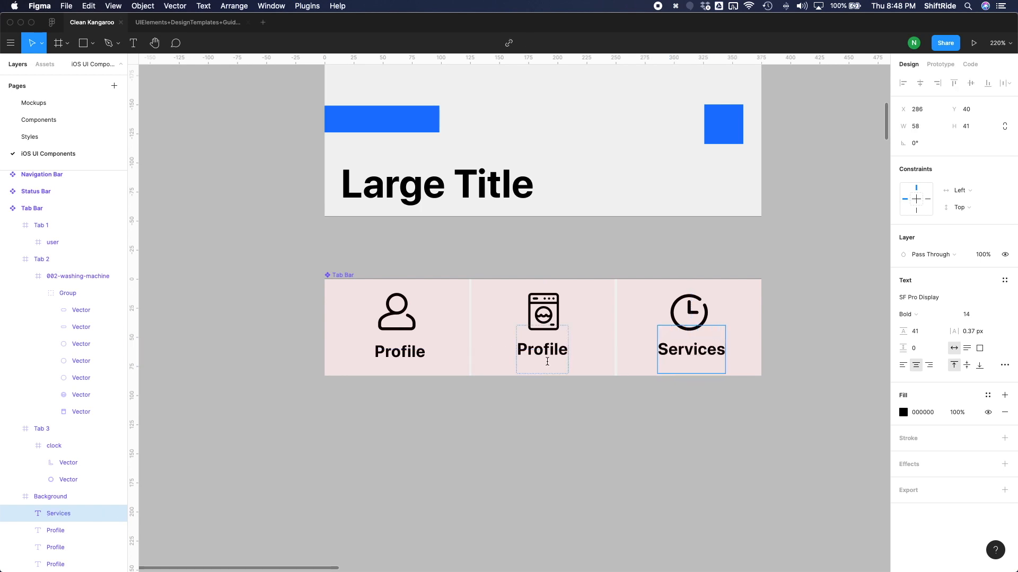
left_click(543, 351)
double_click(544, 352)
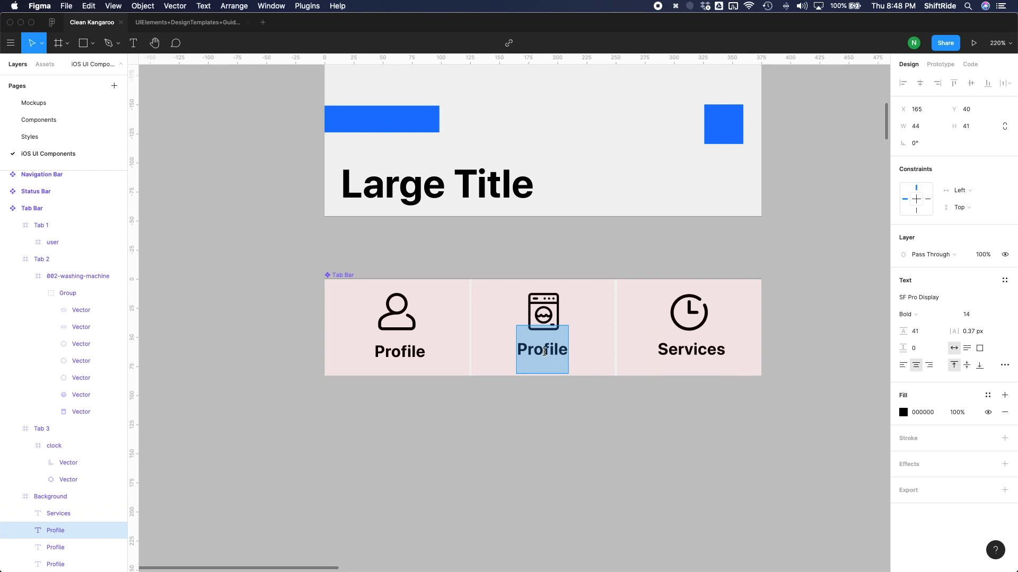
type("Request")
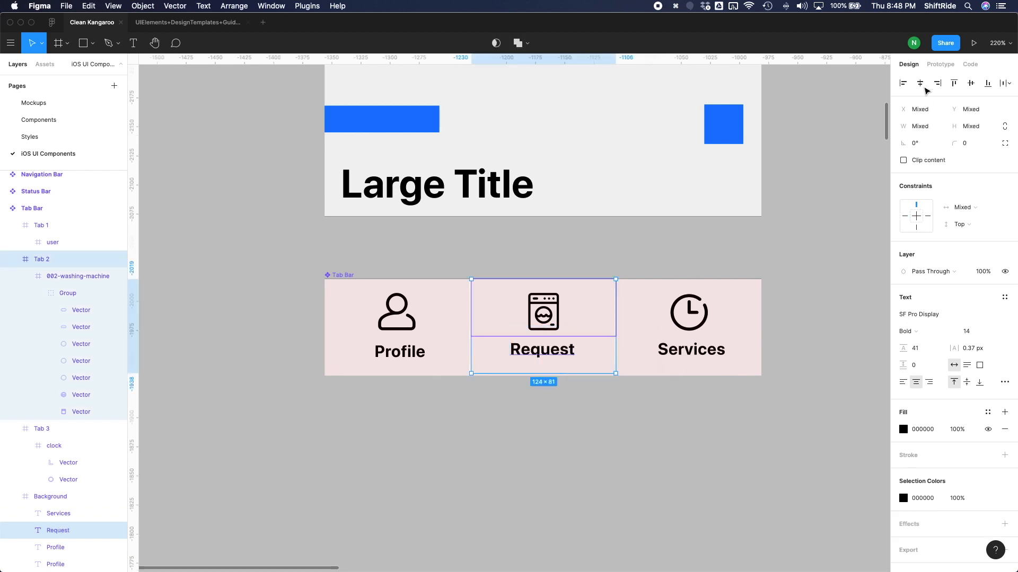
Center the Request and Profile labels horizontally within their tabs.
left_click(920, 83)
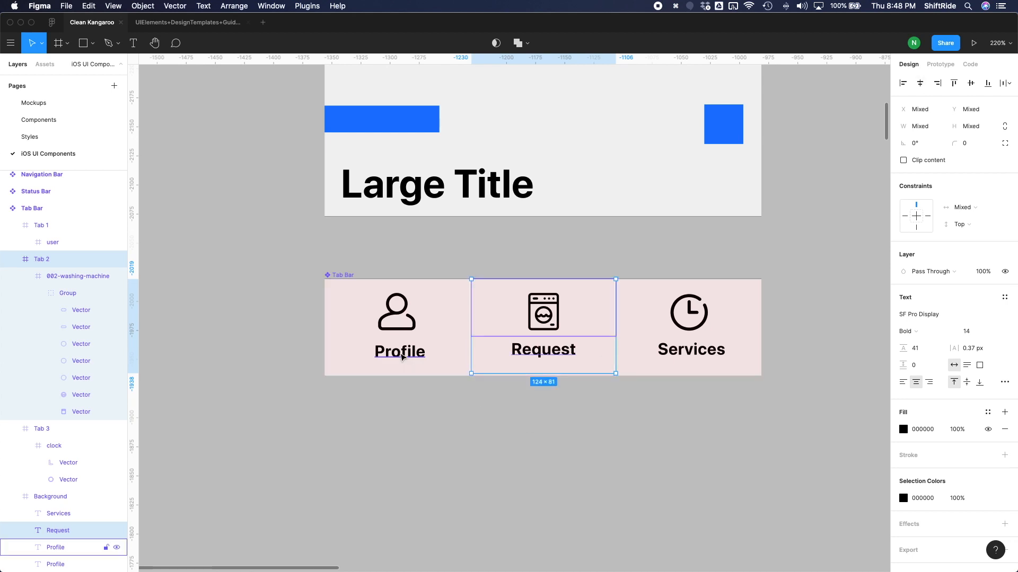
left_click(411, 362)
left_click(450, 296, "shift")
left_click(920, 84)
Remove the three-column layout grid from the Tab Bar component.
key("Escape")
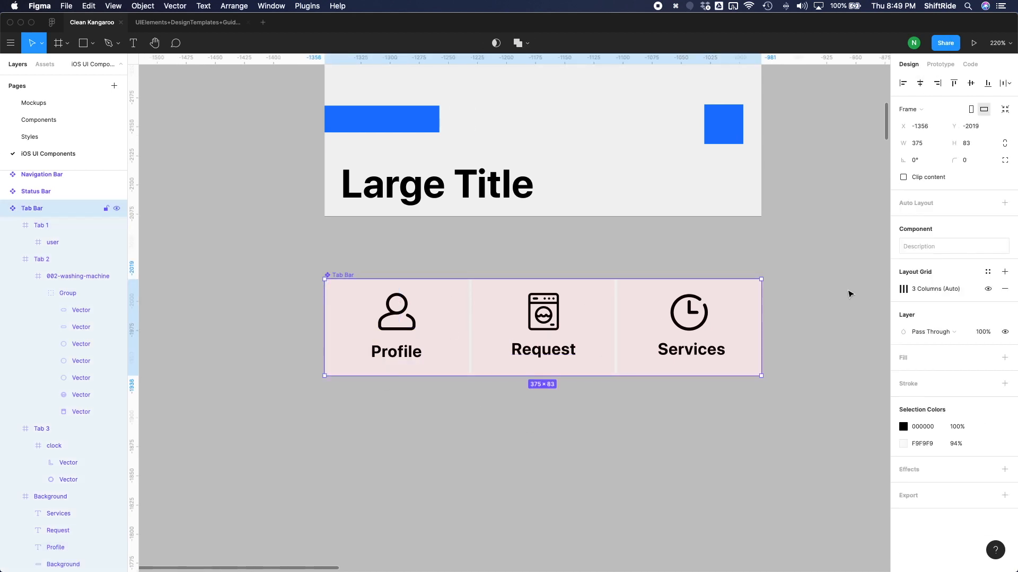
left_click(1004, 291)
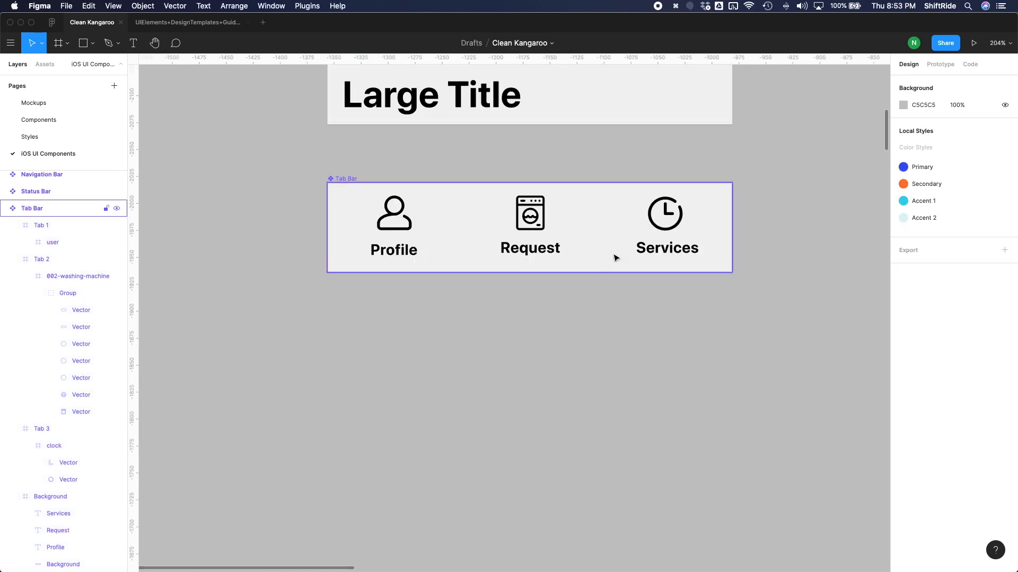
left_click(614, 324)
Create three Tab Bar instances stacked evenly below the original at Y -1920, -1821 and -1722.
left_click(345, 182)
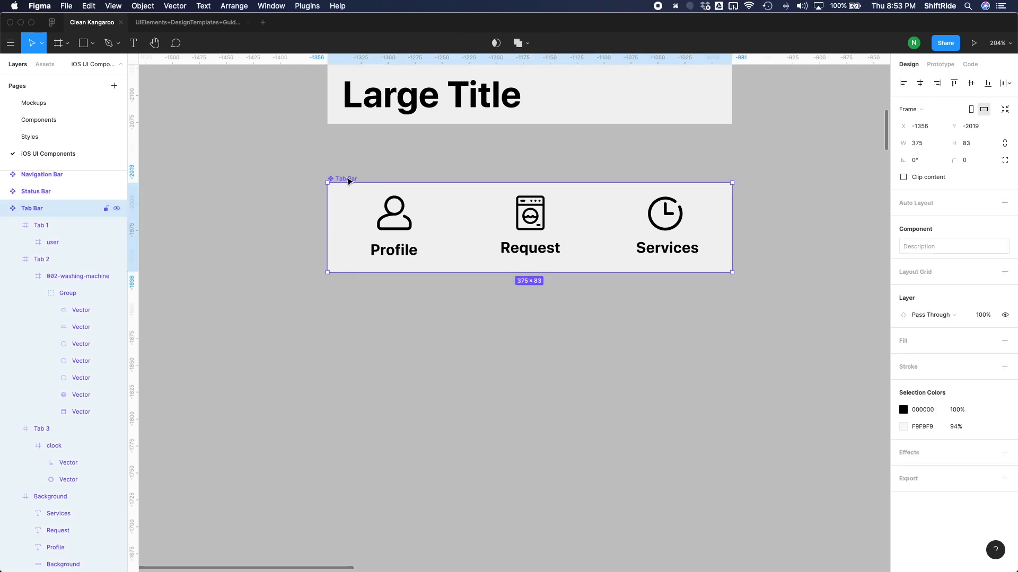
left_click_drag(347, 178, 347, 290)
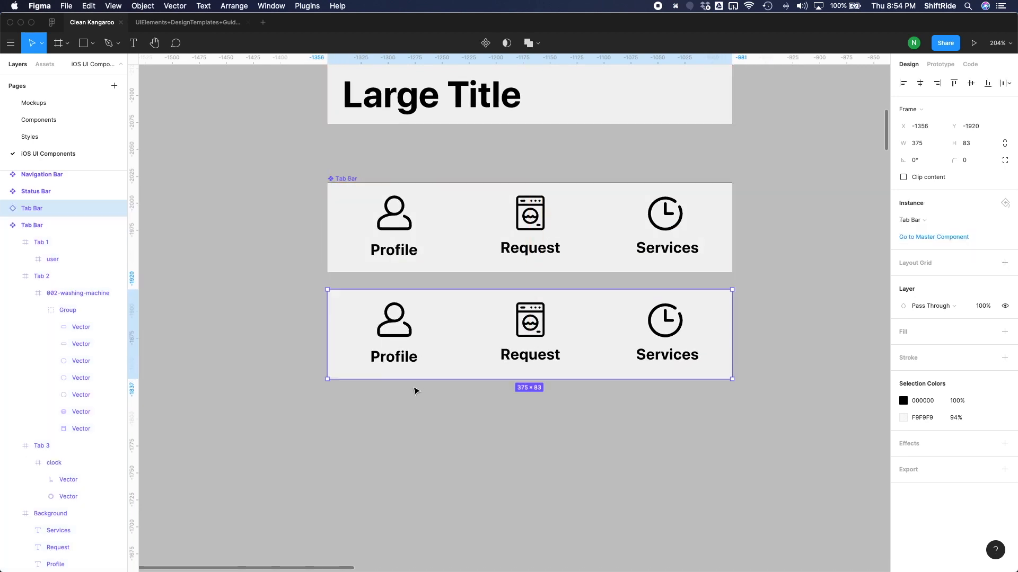
key("super+d")
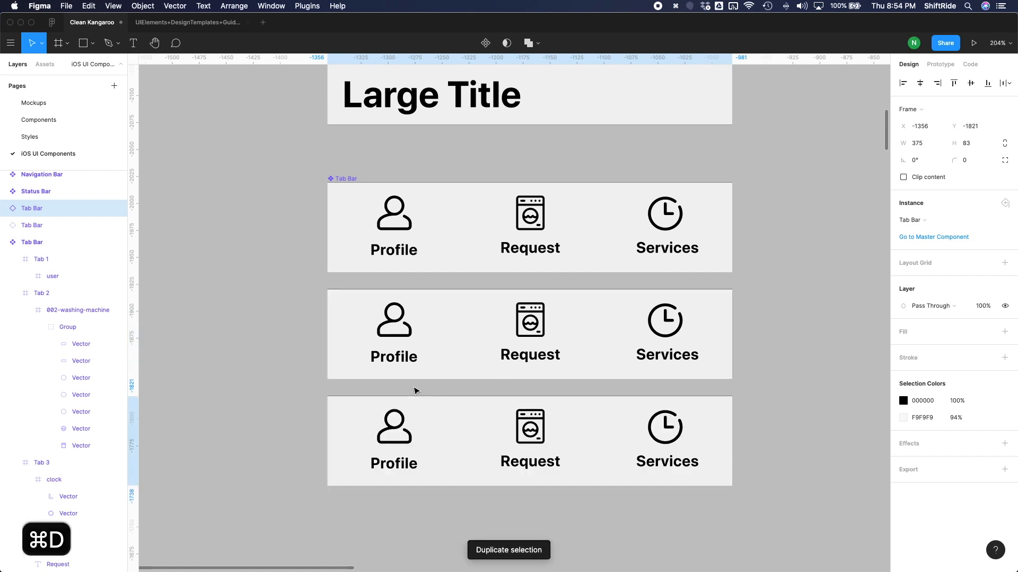
key("super+d")
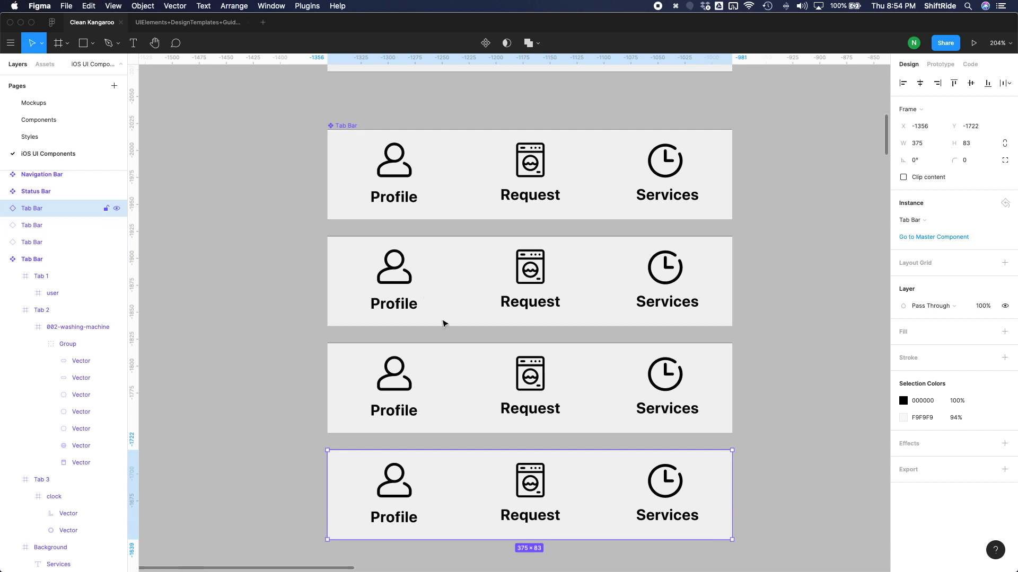
Turn the first Tab Bar instance below the original into a component named "Tab Bar/Profile Selected".
left_click(443, 322)
left_click(486, 42)
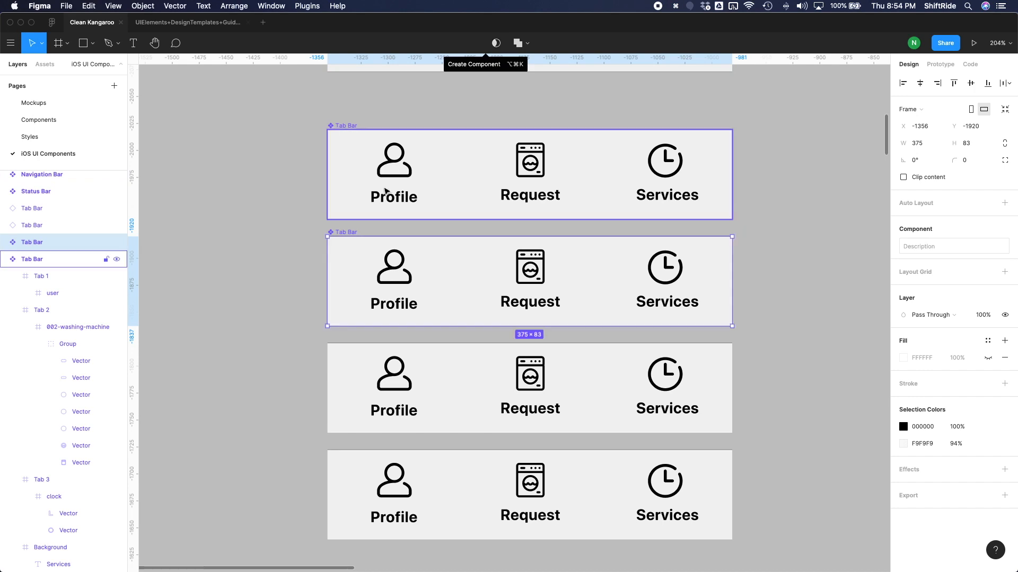
double_click(351, 233)
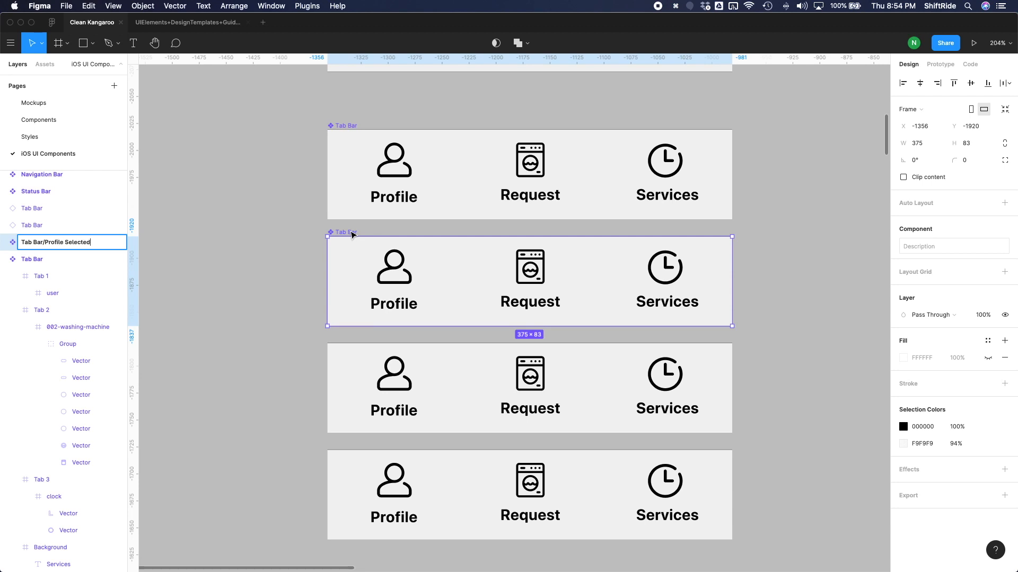
key("Return")
Make the second Tab Bar instance a component and rename it "Tab Bar/Request Selected".
left_click(468, 364)
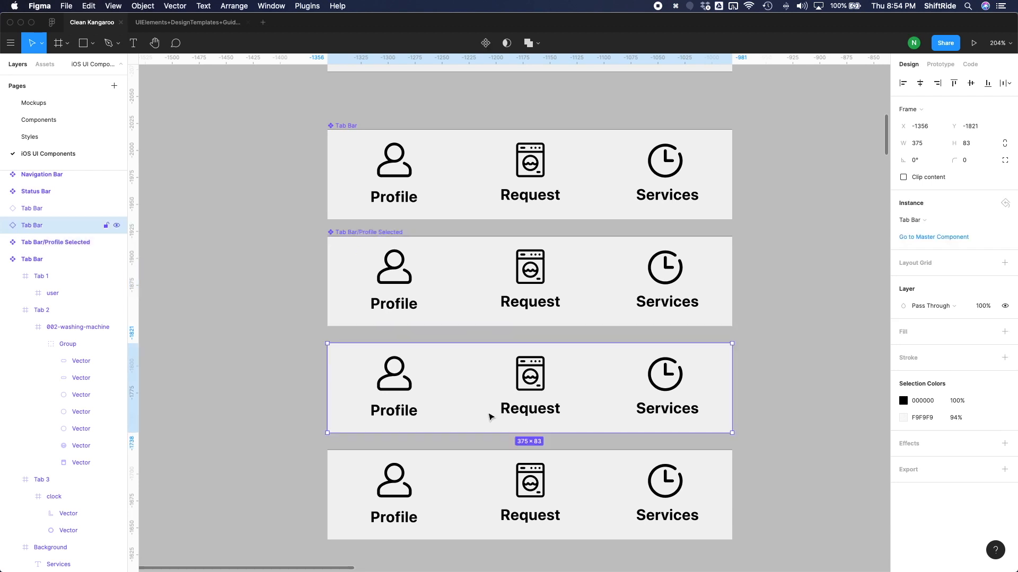
left_click(484, 43)
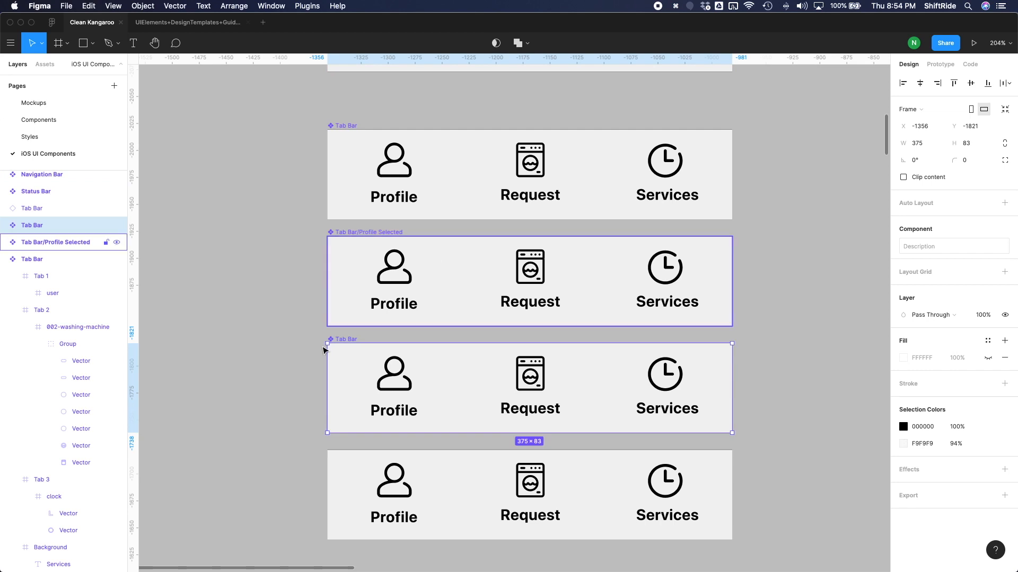
double_click(347, 340)
key("Right")
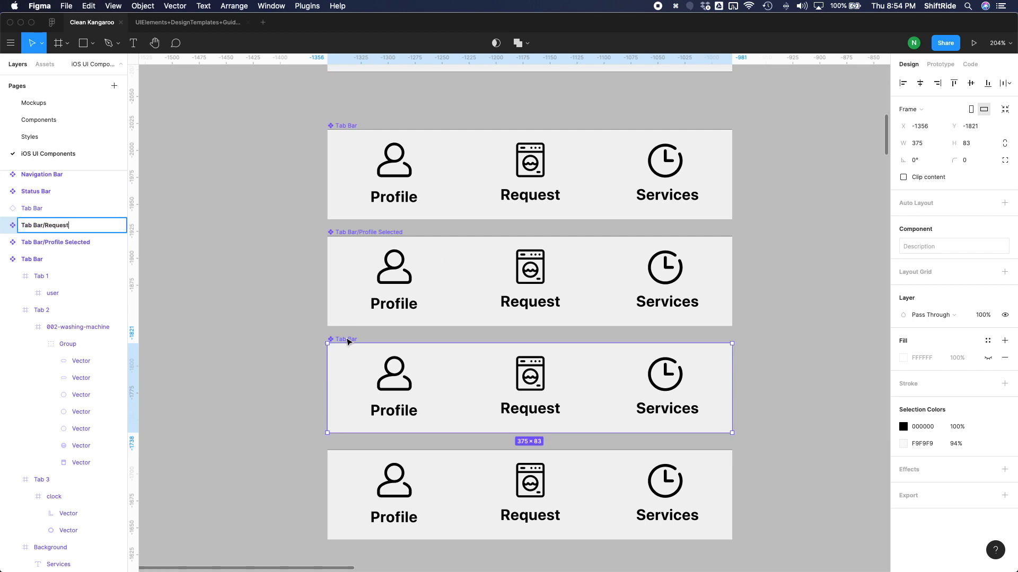
type("/Request Selected")
key("Return")
Convert the last Tab Bar instance into a component named "Tab Bar/Services Selected".
left_click(428, 468)
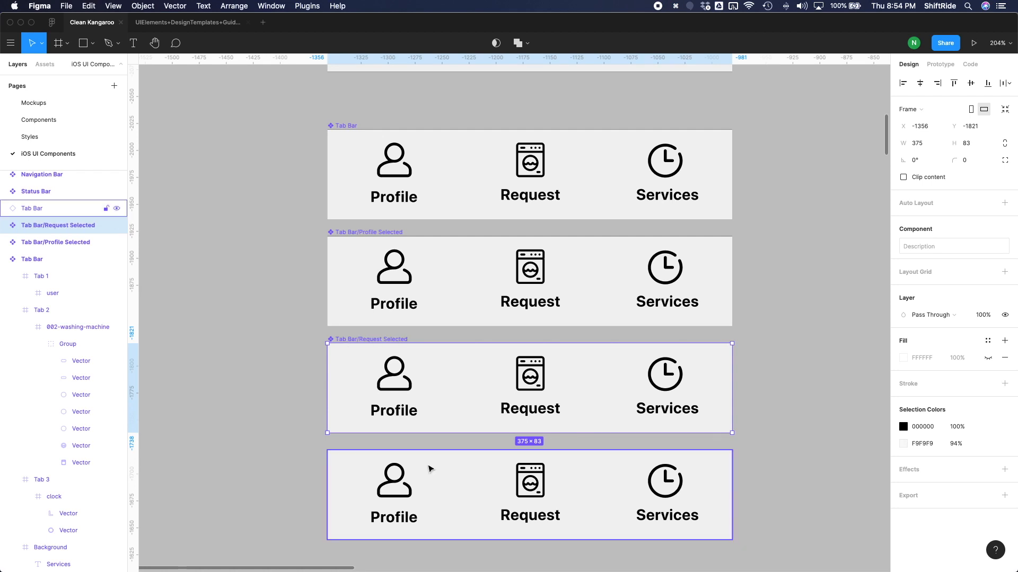
left_click(484, 43)
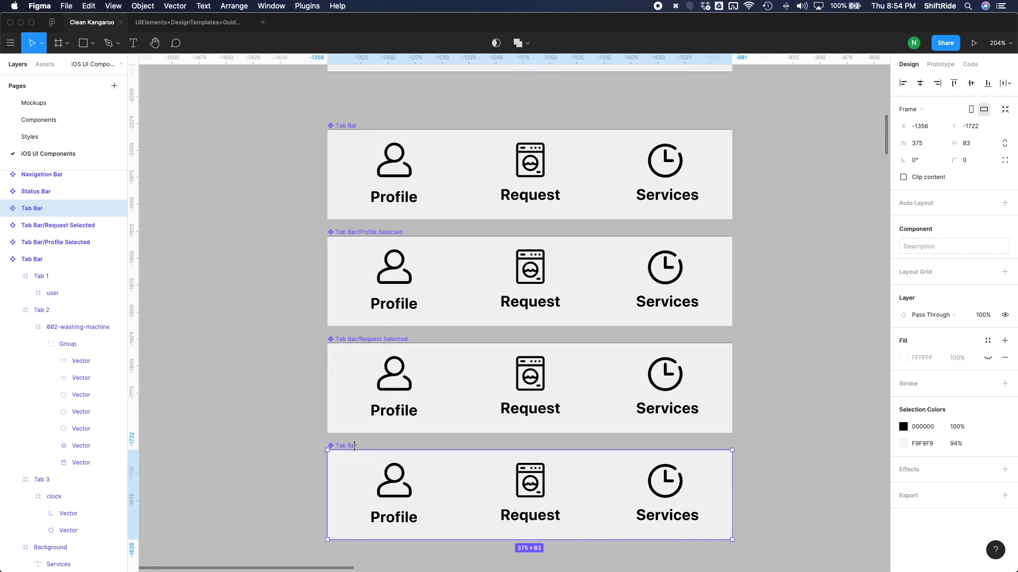
double_click(355, 446)
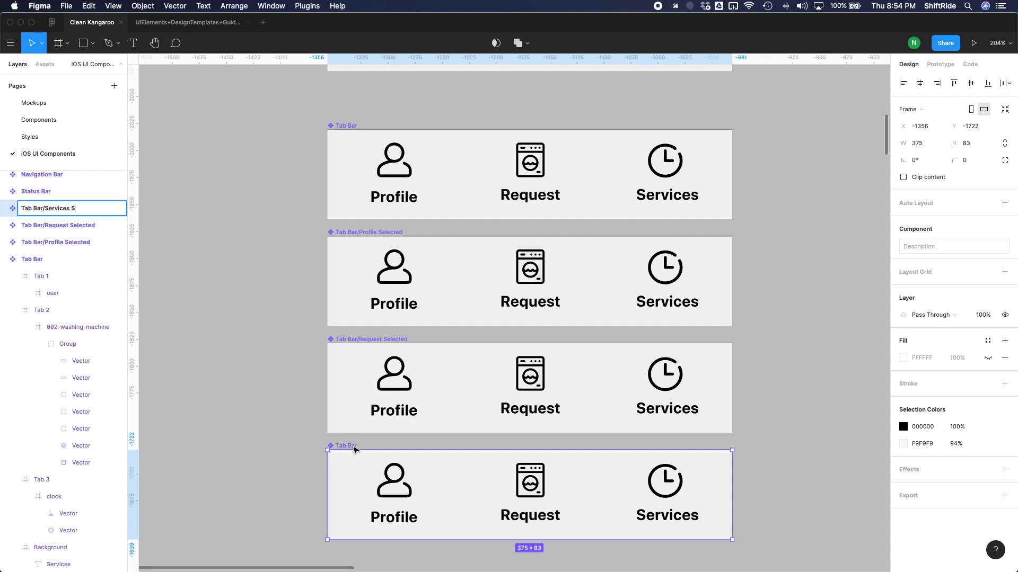
key("Return")
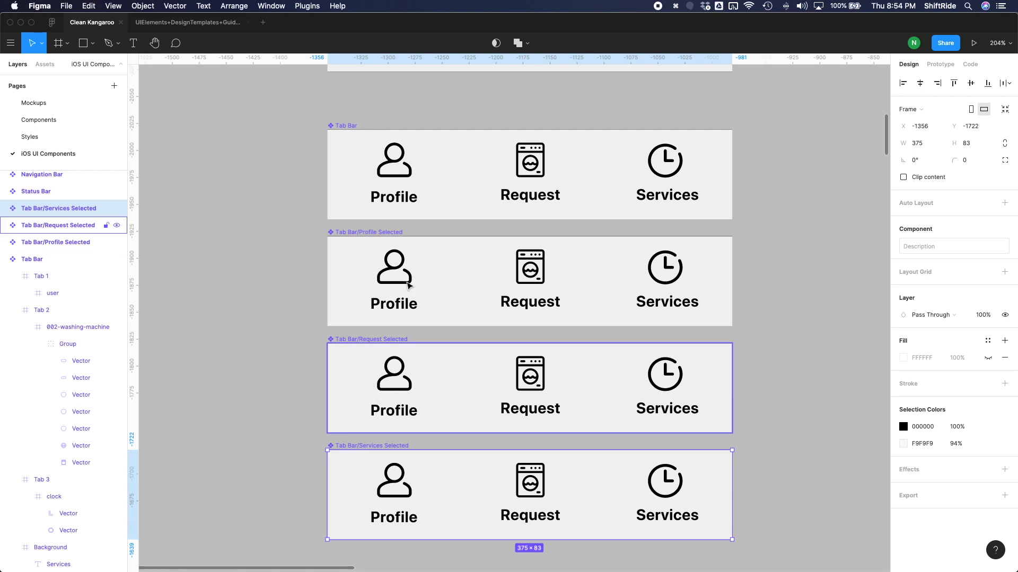
Apply the Primary color style to the person icon inside the Tab Bar/Profile Selected component.
left_click(408, 287)
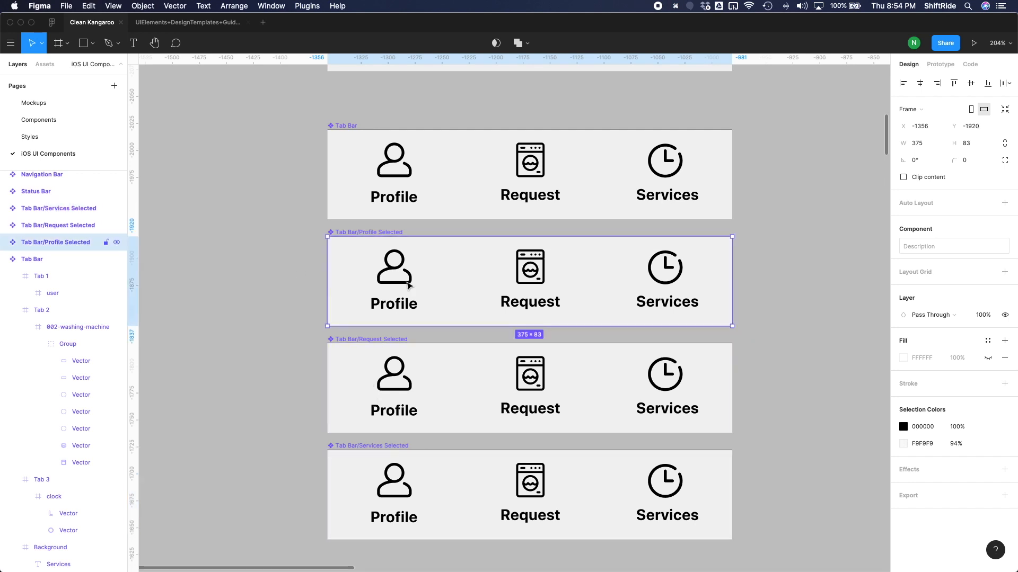
double_click(408, 286)
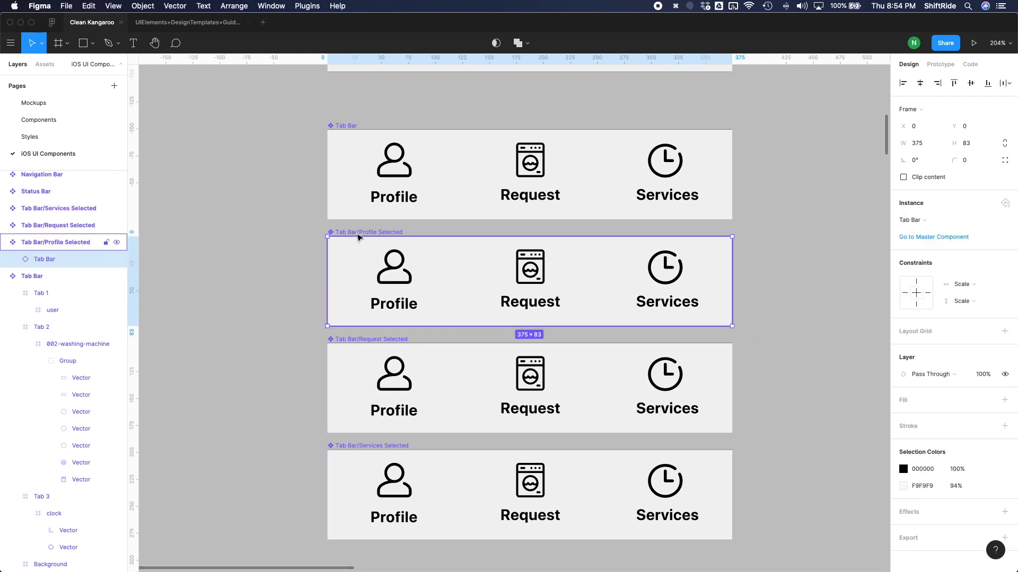
double_click(405, 284)
double_click(408, 286)
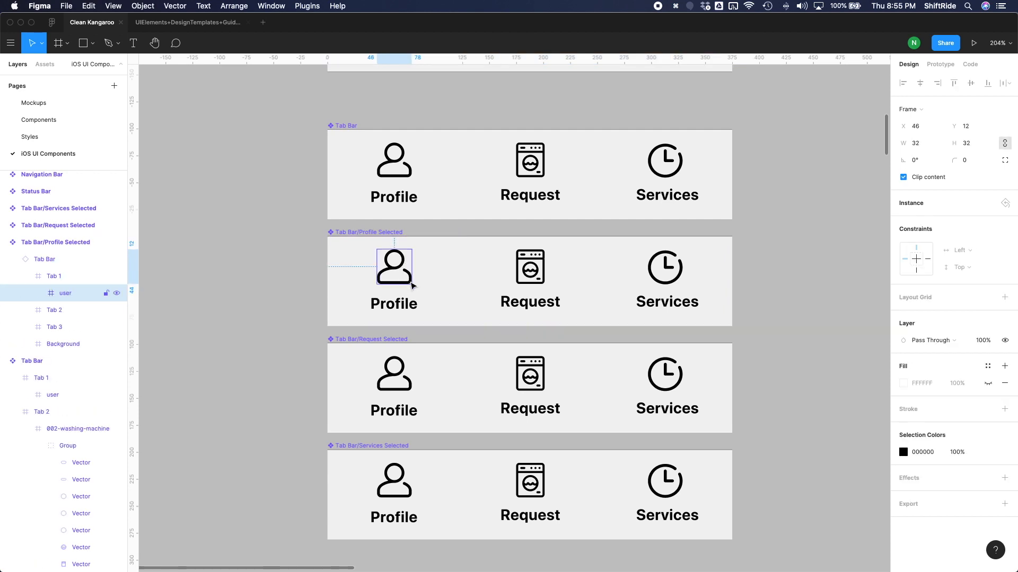
mouse_move(976, 448)
left_click(1001, 451)
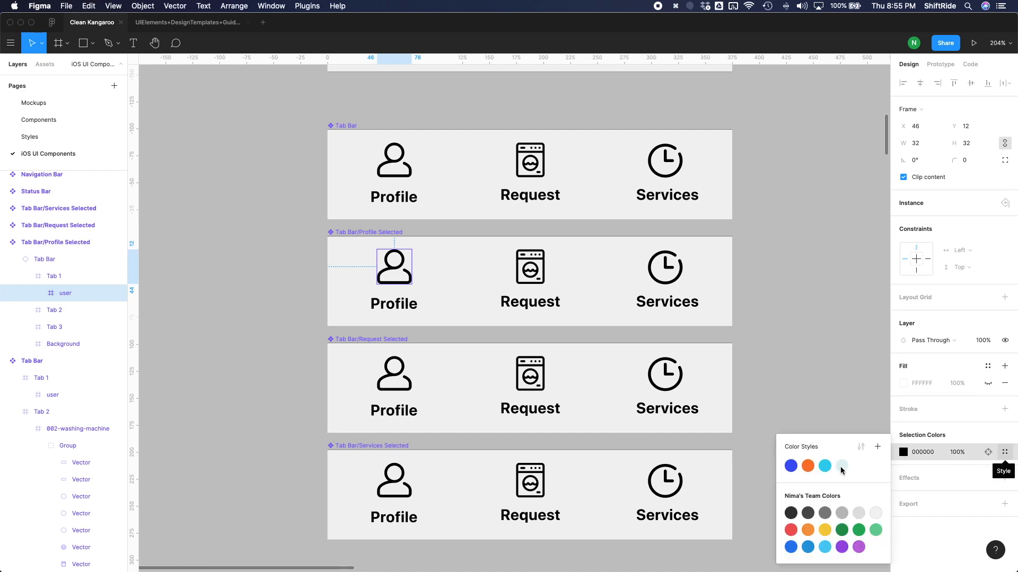
left_click(791, 465)
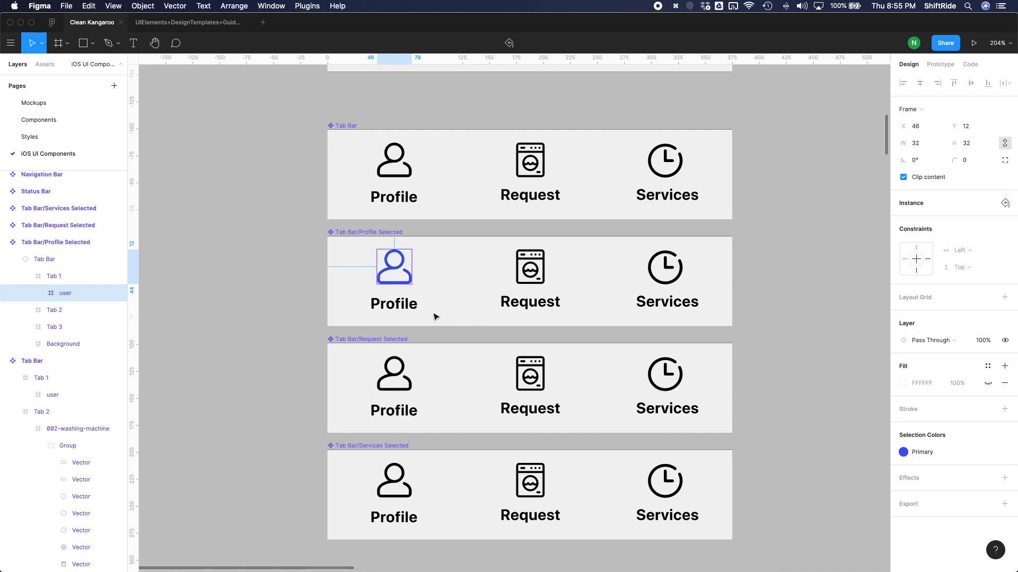
Apply the Primary color style to the Profile label's fill in the Tab Bar/Profile Selected component.
left_click(409, 309)
left_click(405, 307)
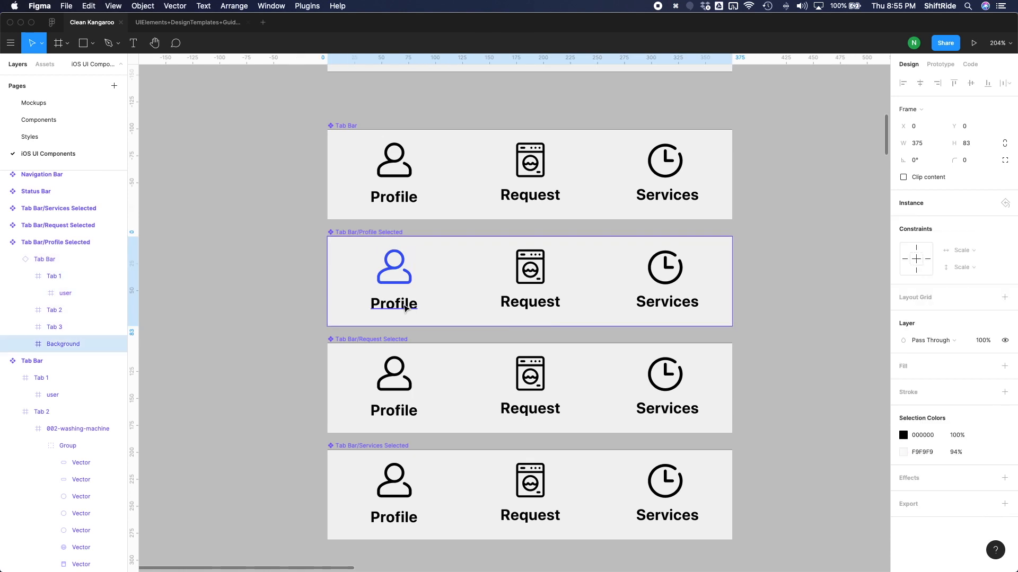
left_click(404, 307)
left_click(987, 421)
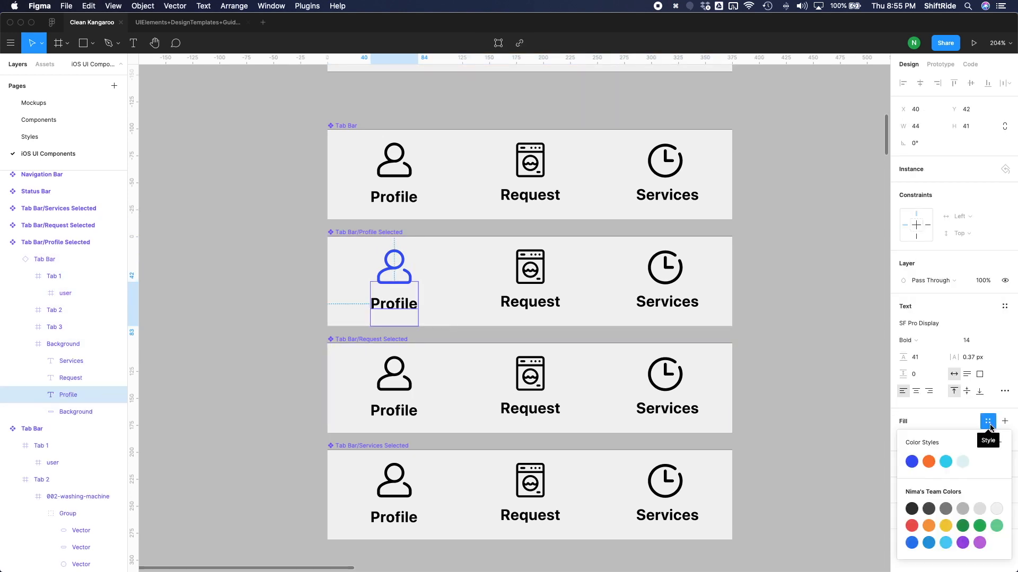
left_click(910, 463)
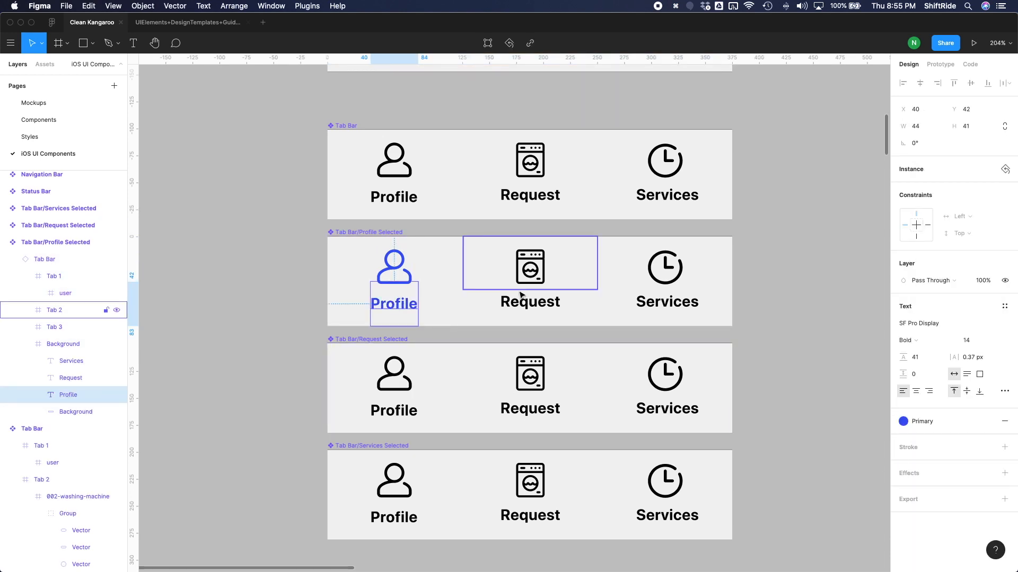
Apply the Primary color style to the washing machine icon inside the Tab Bar/Request Selected component.
left_click(531, 380)
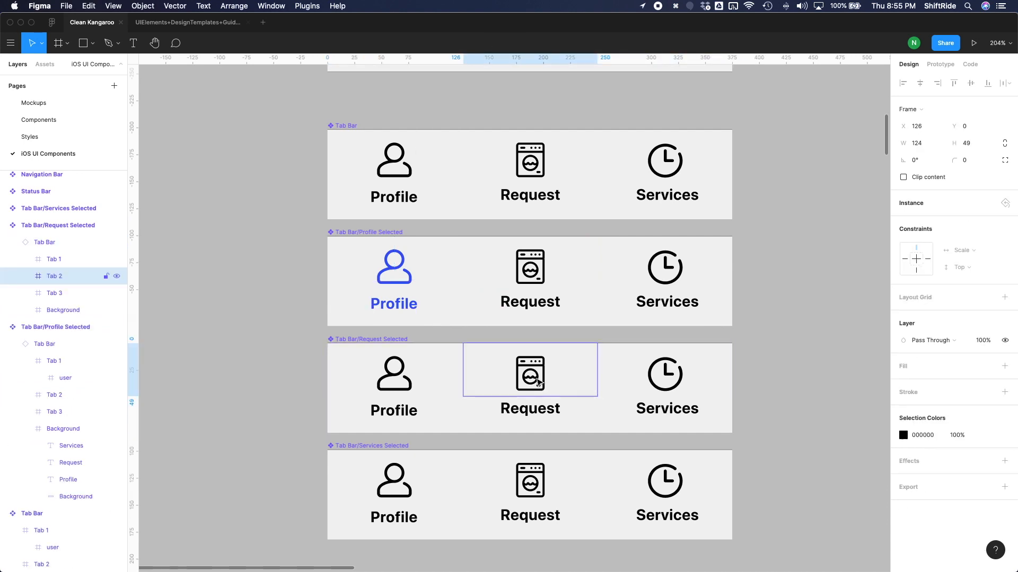
double_click(537, 381)
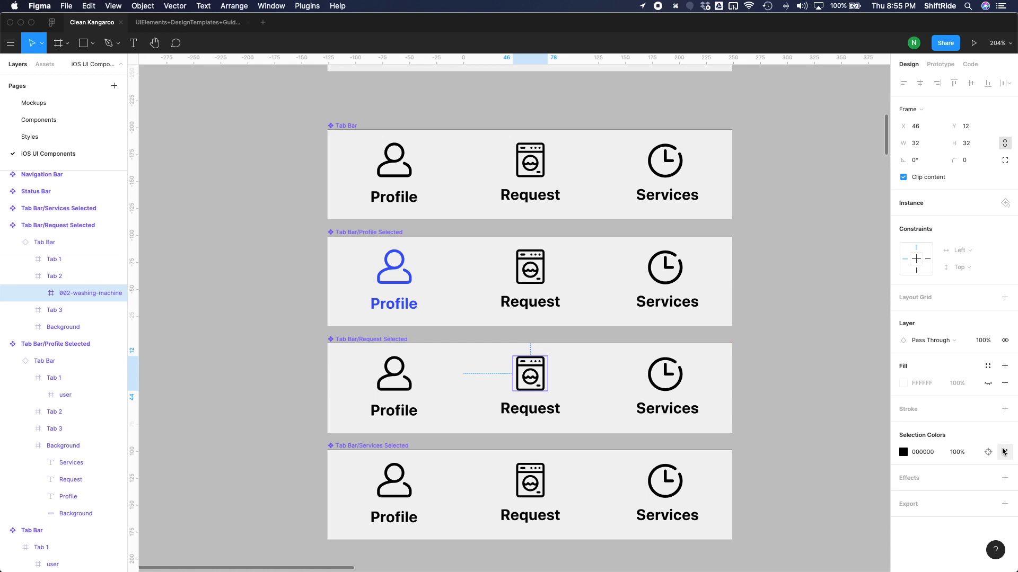
left_click(1003, 452)
left_click(790, 467)
Apply the Primary color style to the Request label's fill in the Tab Bar/Request Selected component.
left_click(567, 408)
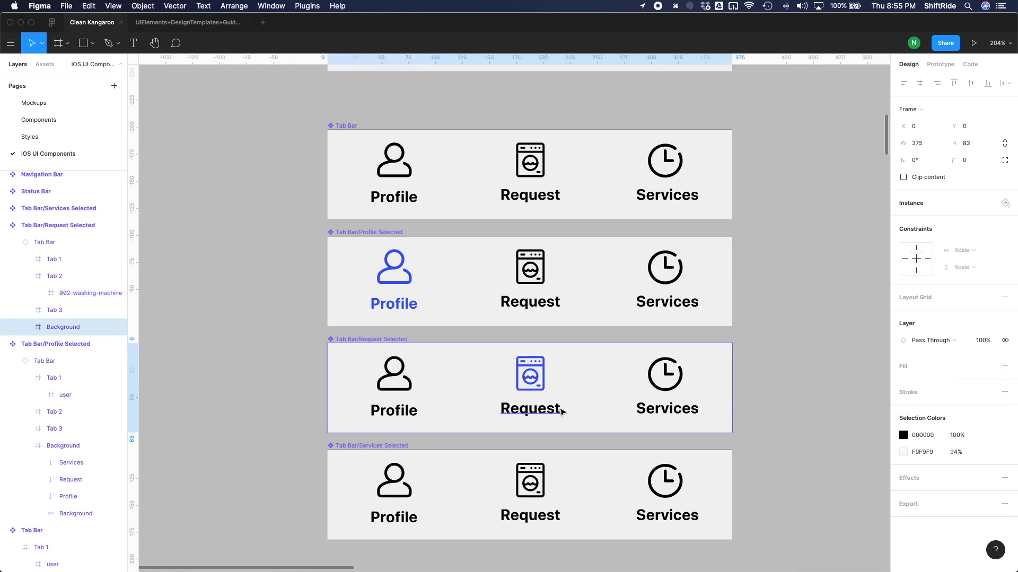
left_click(564, 409)
left_click(987, 421)
left_click(911, 462)
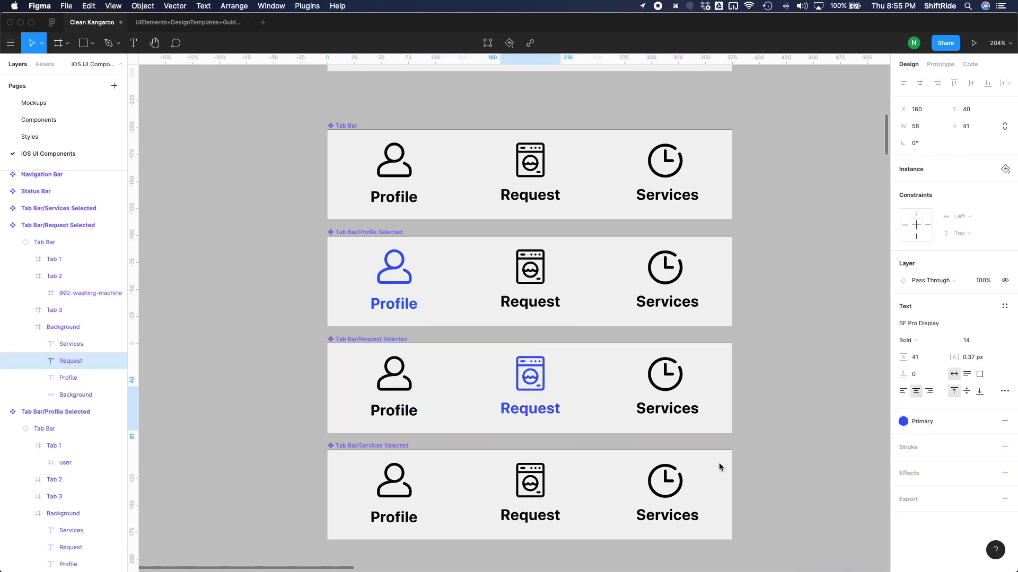
Apply the Primary color style to the clock icon inside the Tab Bar/Services Selected component.
left_click(680, 492)
double_click(680, 491)
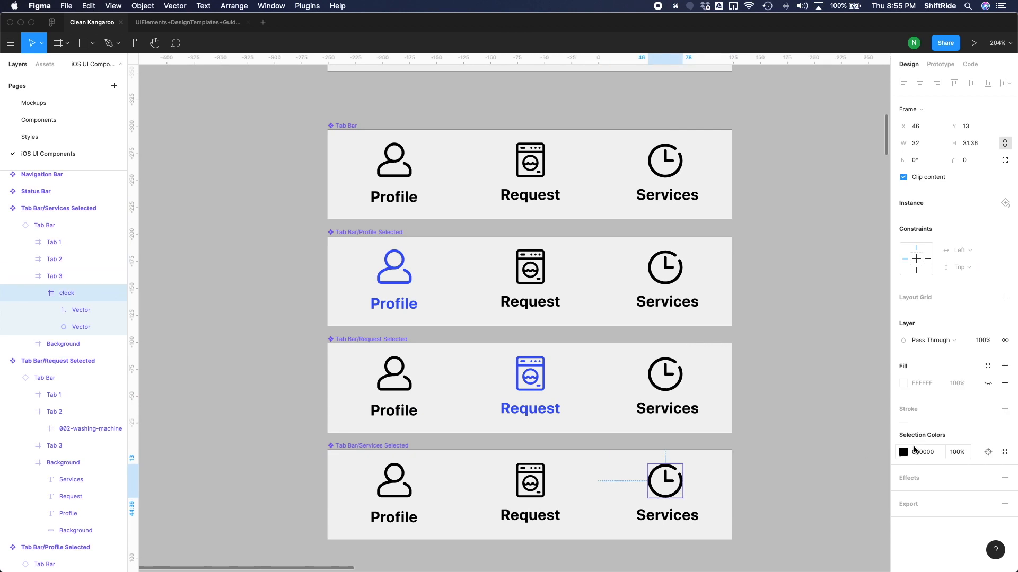
left_click(1004, 452)
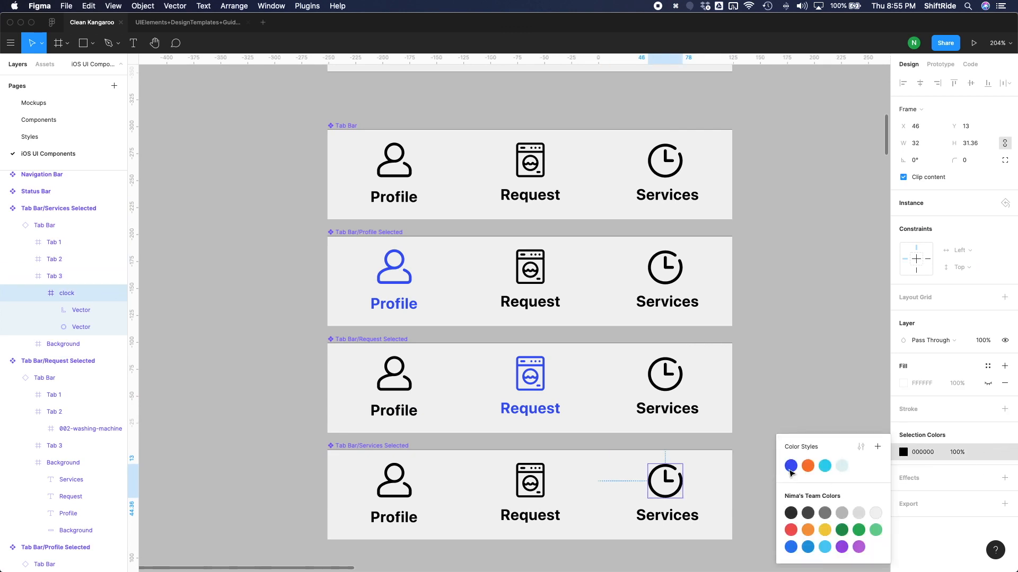
left_click(790, 465)
Apply the Primary color style to the Services label's fill in the Tab Bar/Services Selected component.
left_click(676, 517)
left_click(988, 420)
left_click(910, 504)
left_click(824, 313)
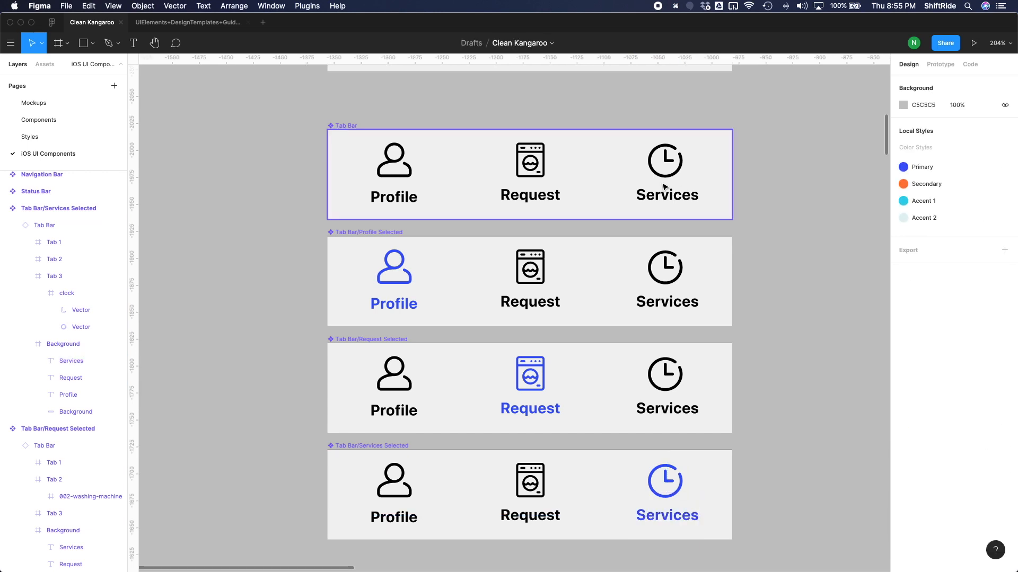
Center the Services and Profile labels horizontally with their respective tabs in the main Tab Bar component.
left_click(669, 180)
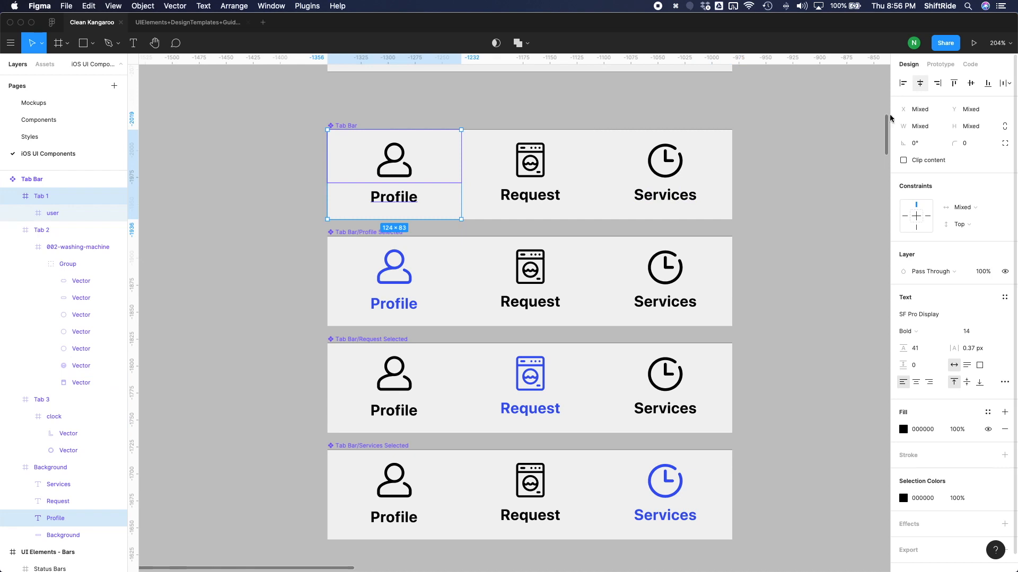
left_click(756, 237)
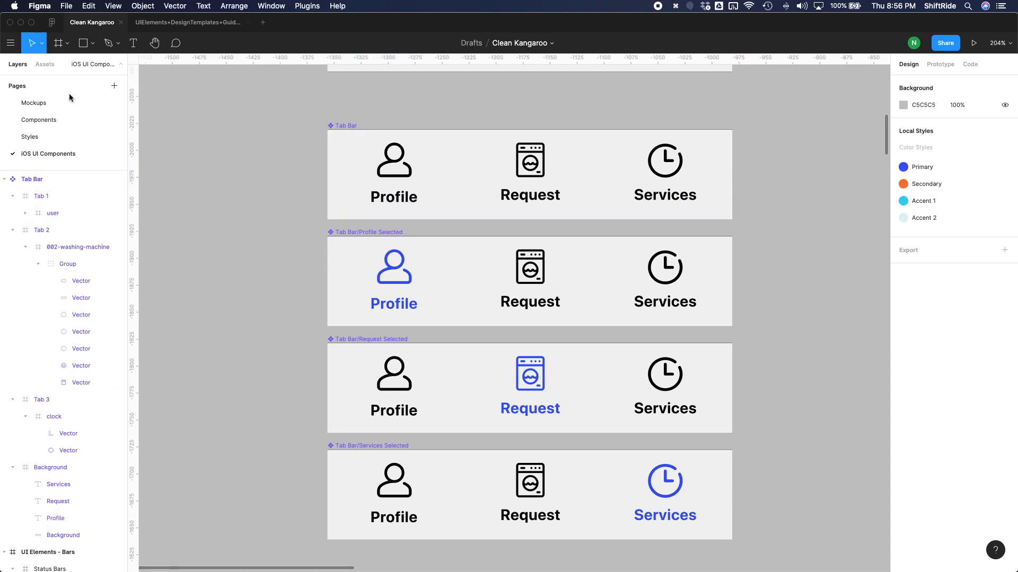
On the Mockups page, swap the Request frame's Tab Bar instance for the Tab Bar/Request Selected component.
left_click(50, 103)
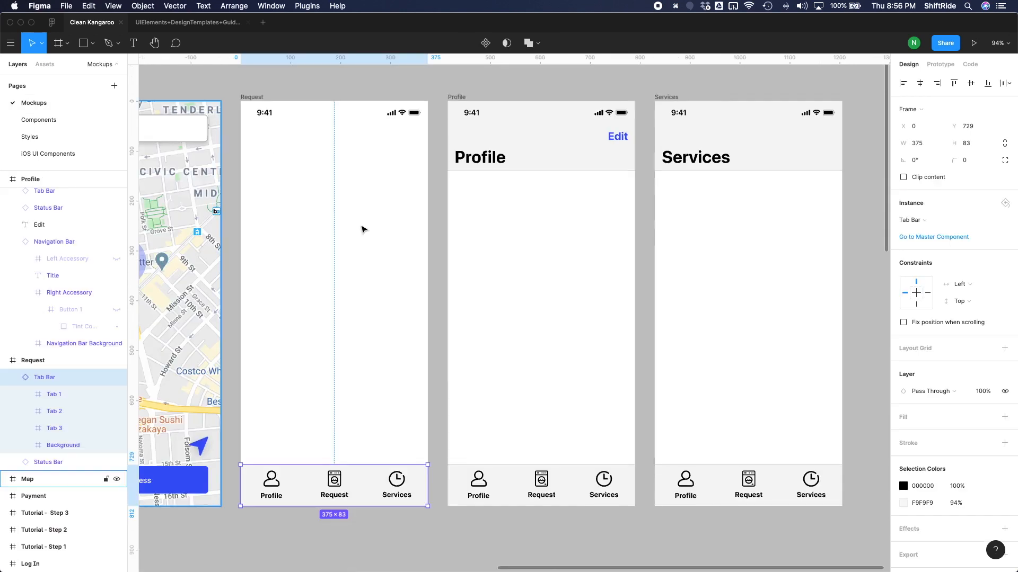
left_click(414, 520)
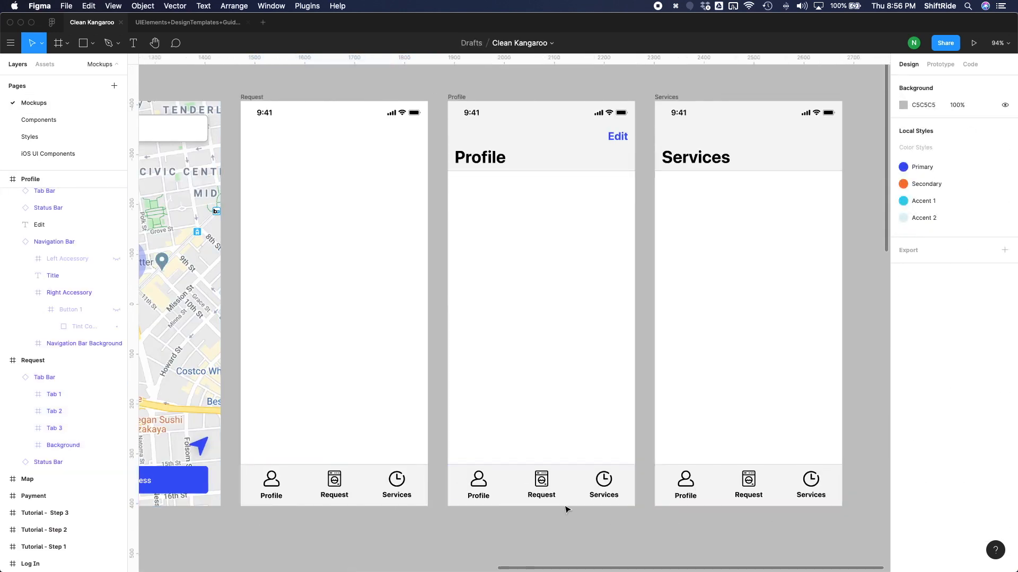
left_click(361, 485)
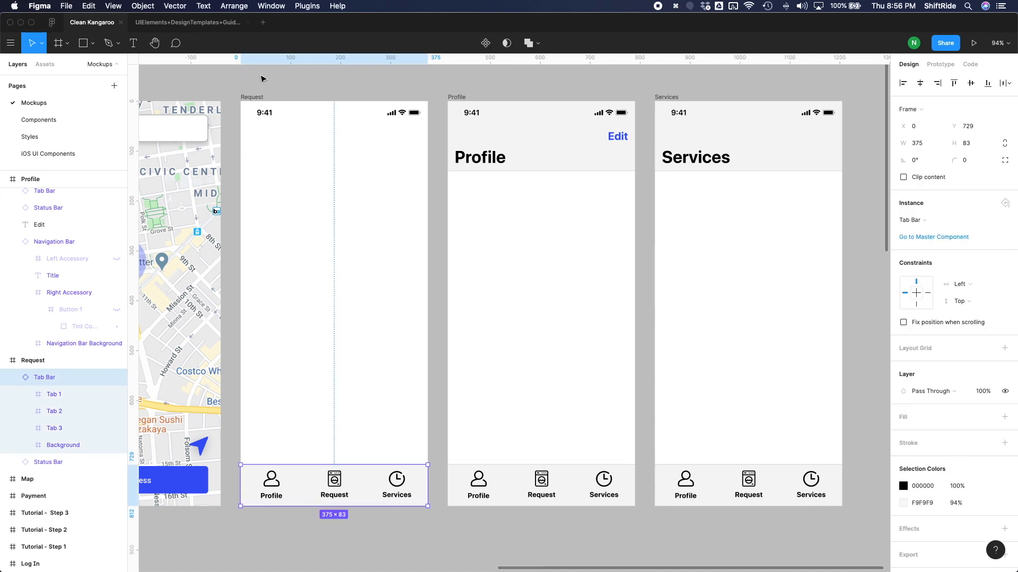
left_click(921, 221)
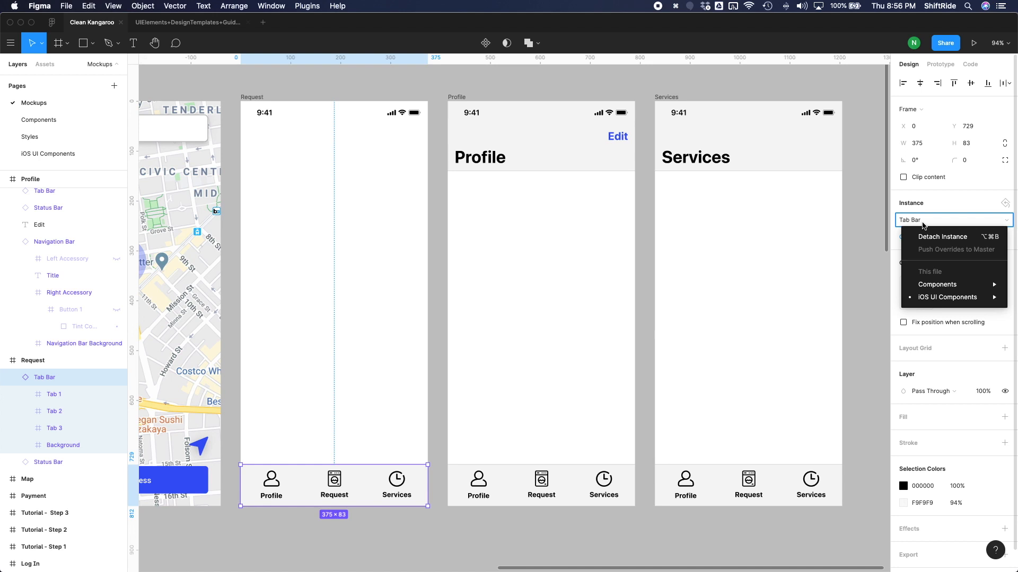
mouse_move(928, 297)
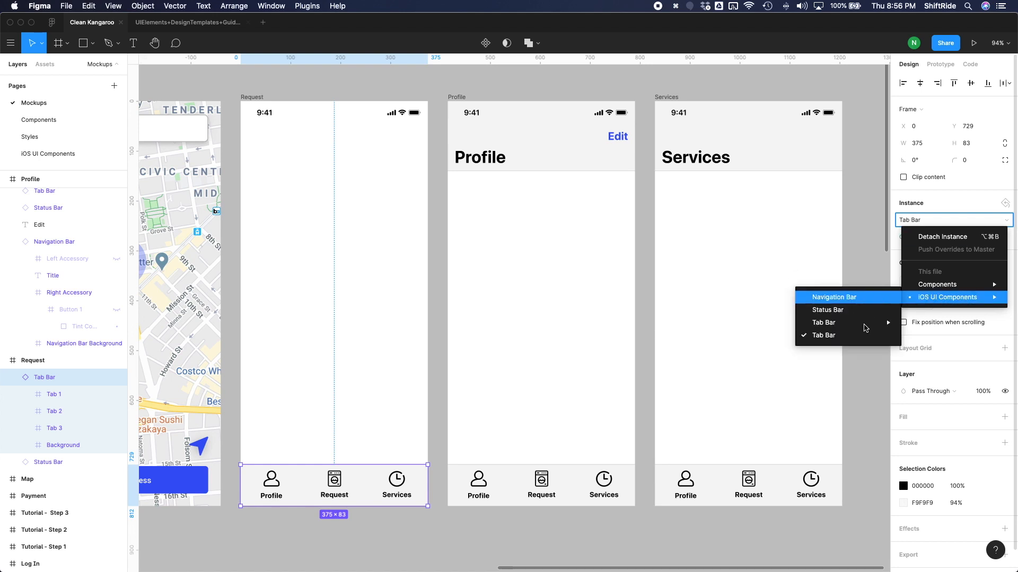
mouse_move(865, 327)
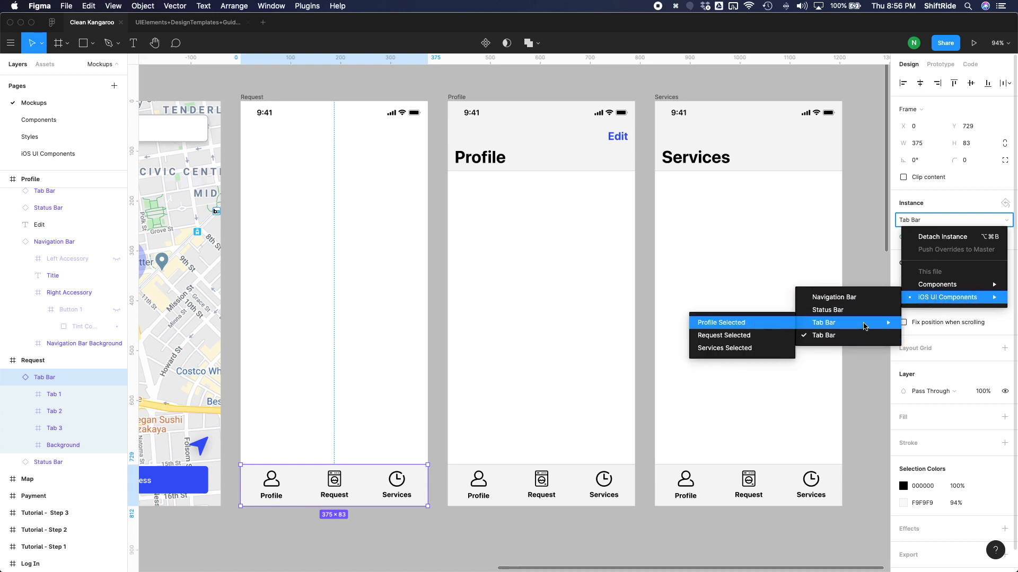
left_click(745, 337)
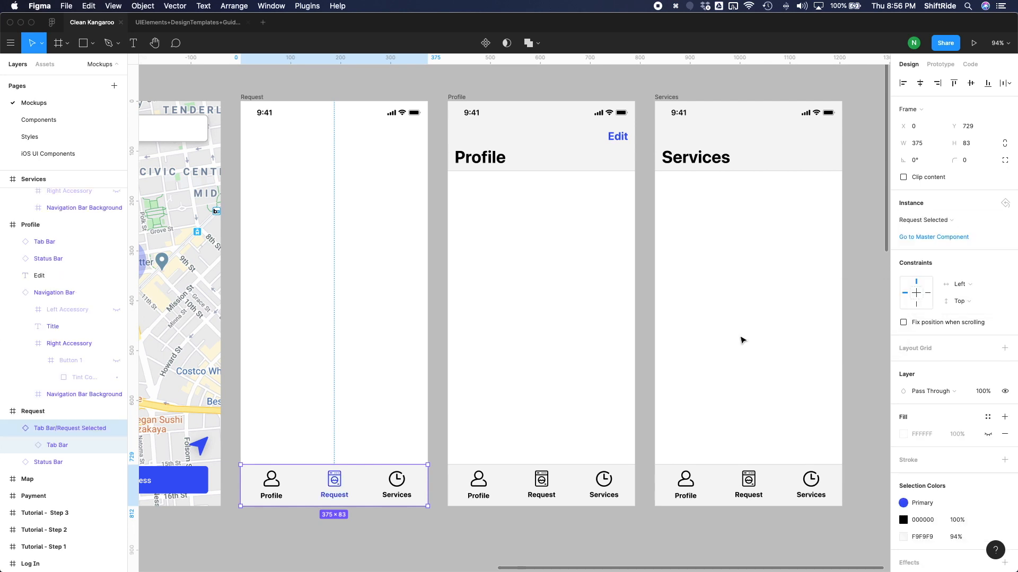
Swap the Profile frame's Tab Bar instance for the Tab Bar/Profile Selected component.
left_click(461, 96)
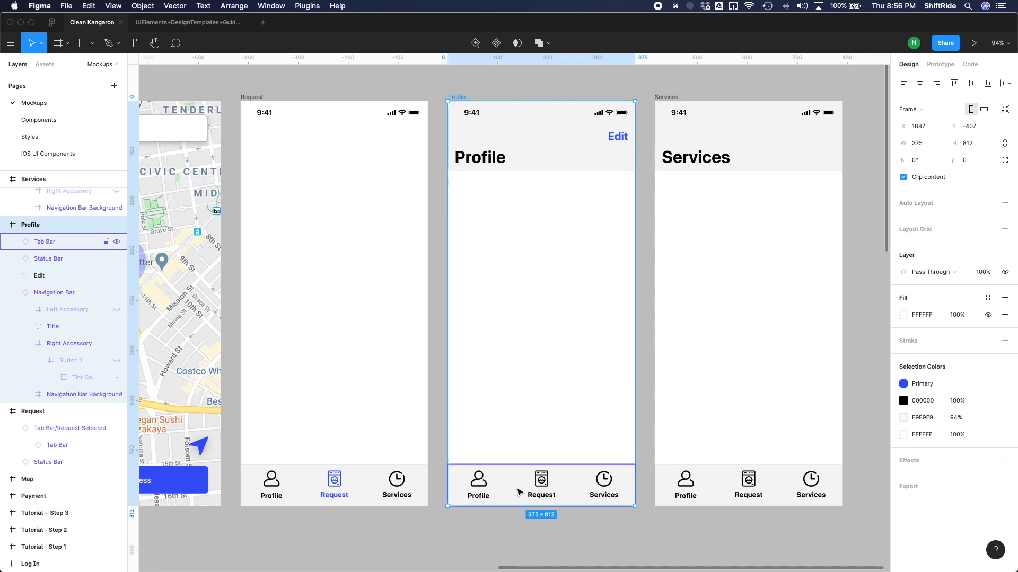
left_click(518, 491)
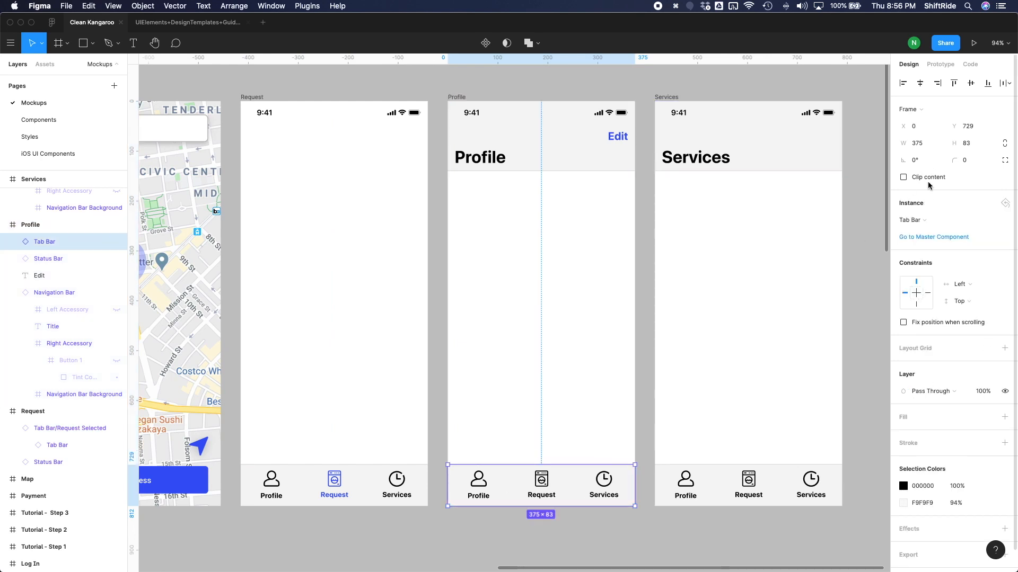
left_click(919, 220)
mouse_move(853, 324)
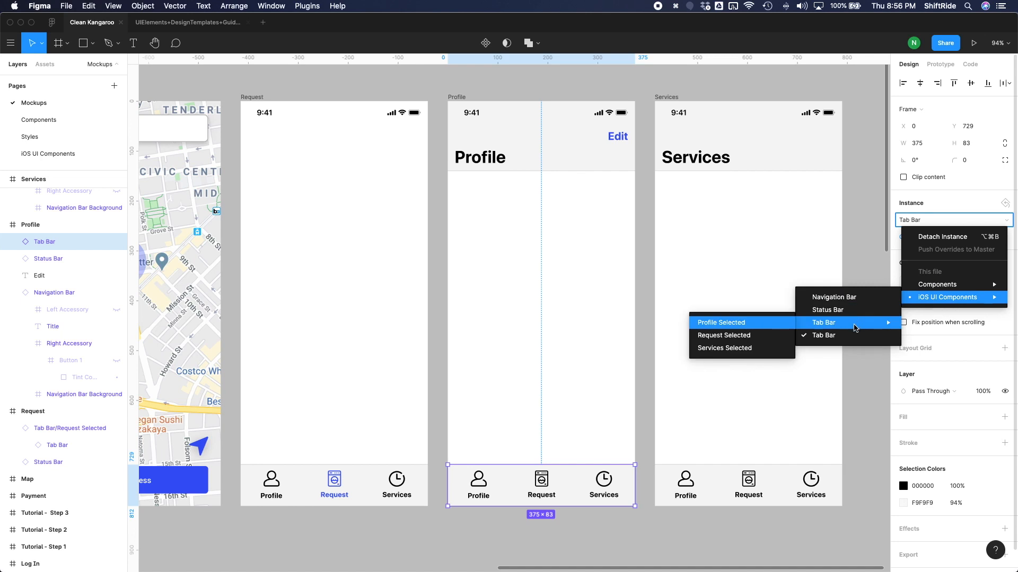
left_click(730, 325)
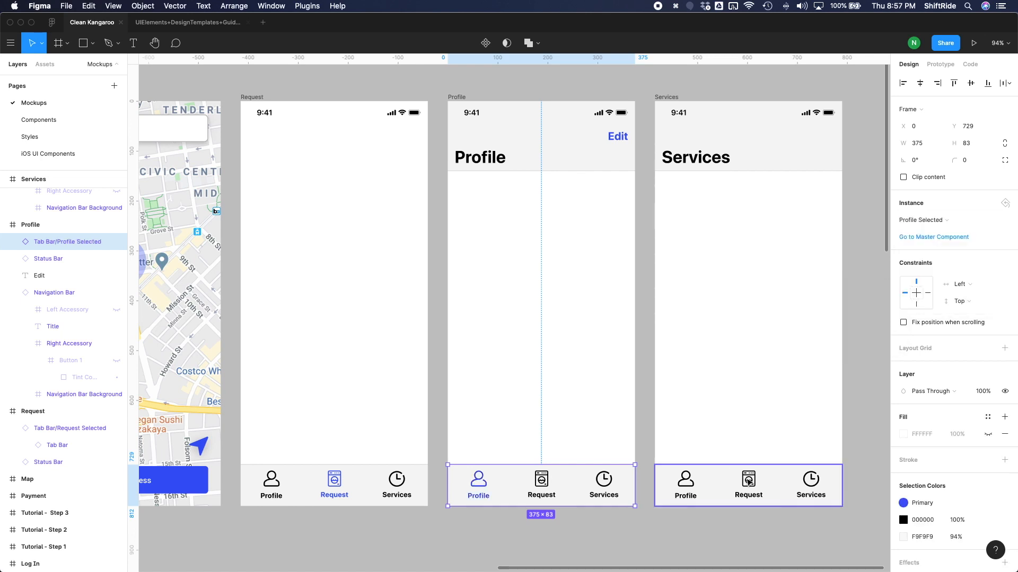
Swap the Services frame's Tab Bar instance for the Tab Bar/Services Selected component and clear the selection.
left_click(782, 481)
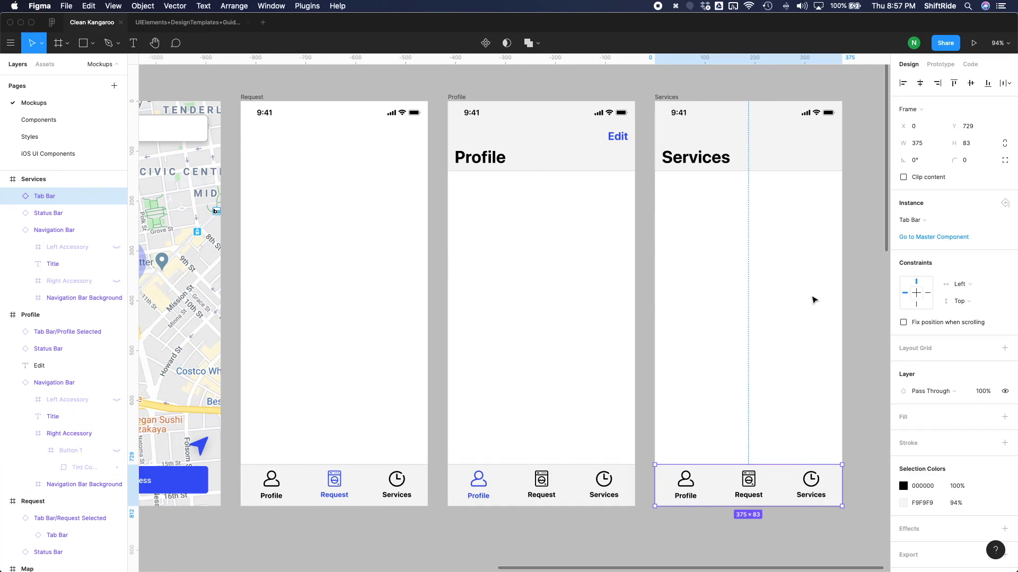
left_click(925, 220)
mouse_move(931, 301)
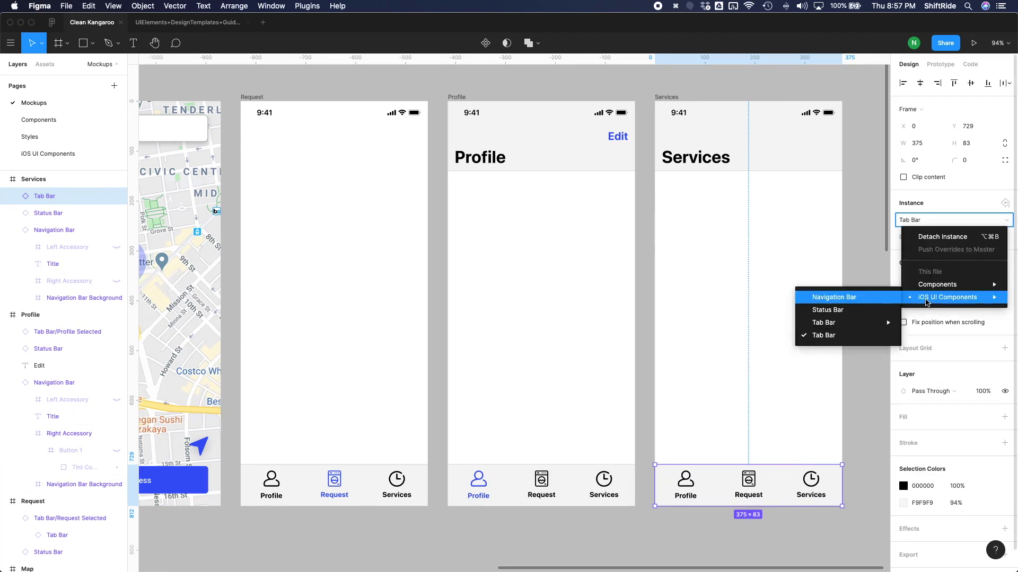
mouse_move(853, 321)
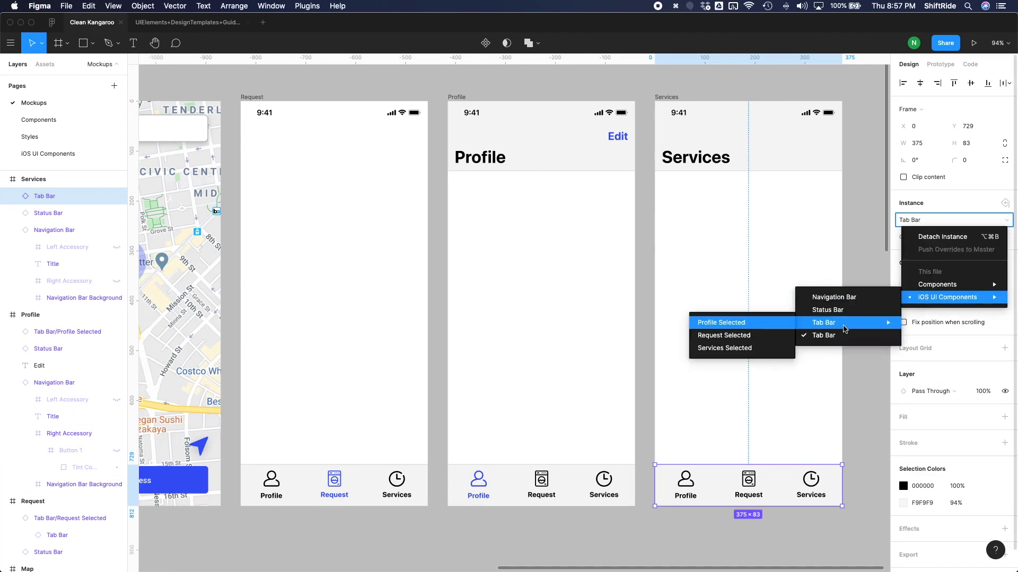
left_click(728, 347)
left_click(362, 531)
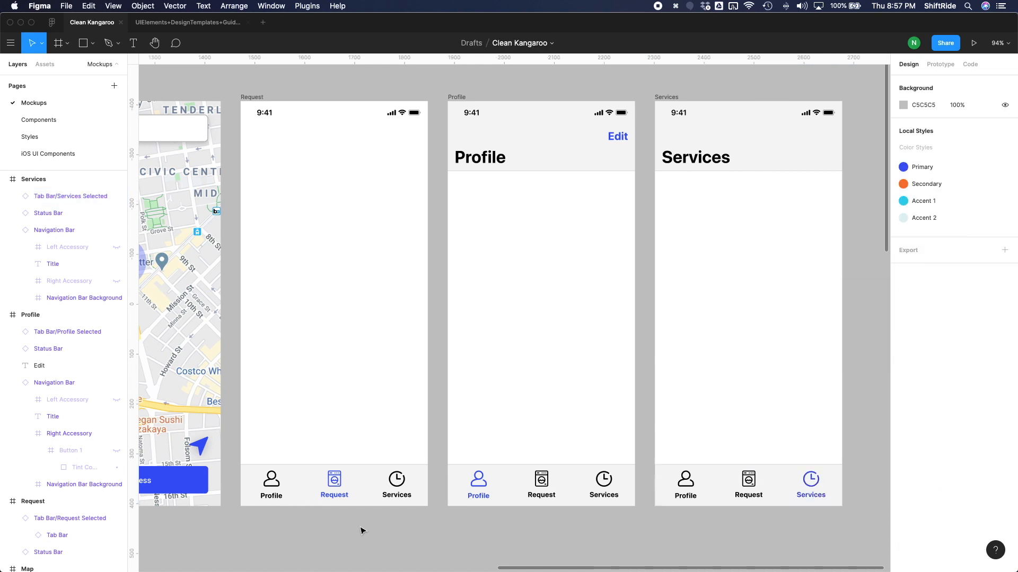